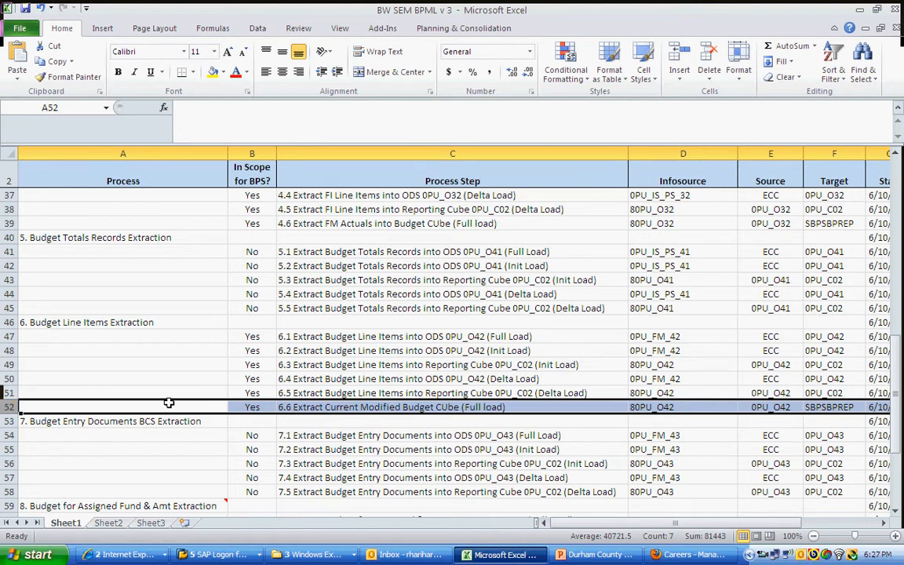
- Review process step 6.6 in the Excel process list and compare it with the SBPSBPREP load flow in the PowerPoint architecture diagram
{"action": "left_click", "coordinate": [663, 408]}
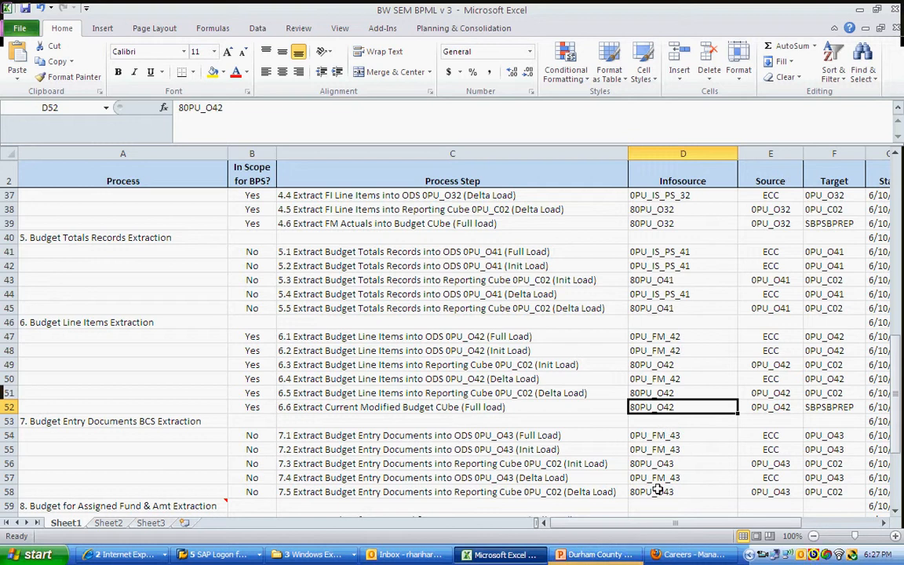
{"action": "key", "text": "alt+Tab"}
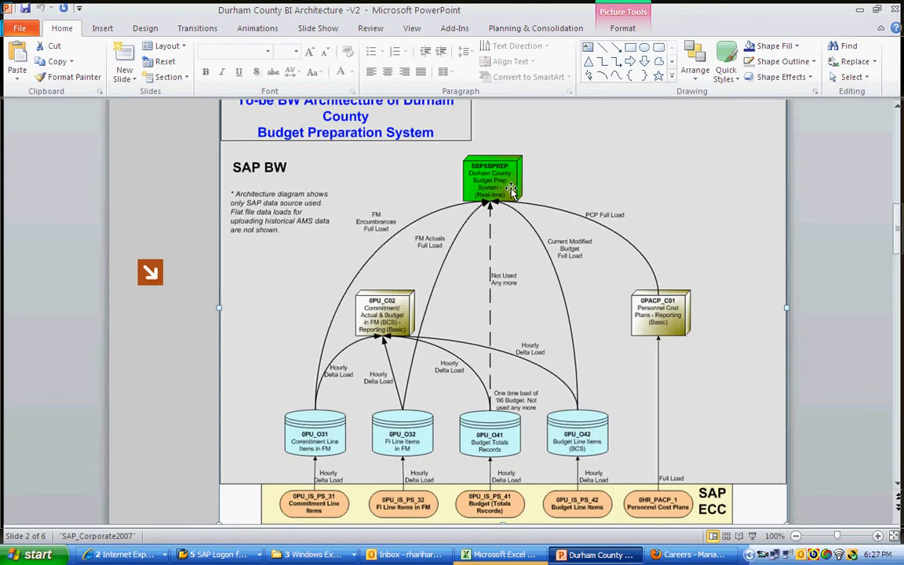
{"action": "key", "text": "alt+Tab"}
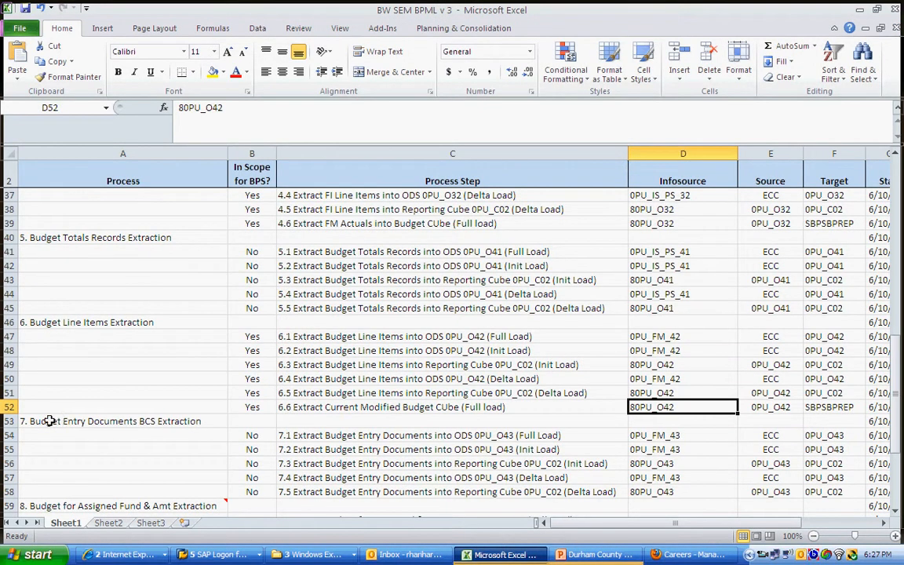
{"action": "left_click", "coordinate": [9, 407]}
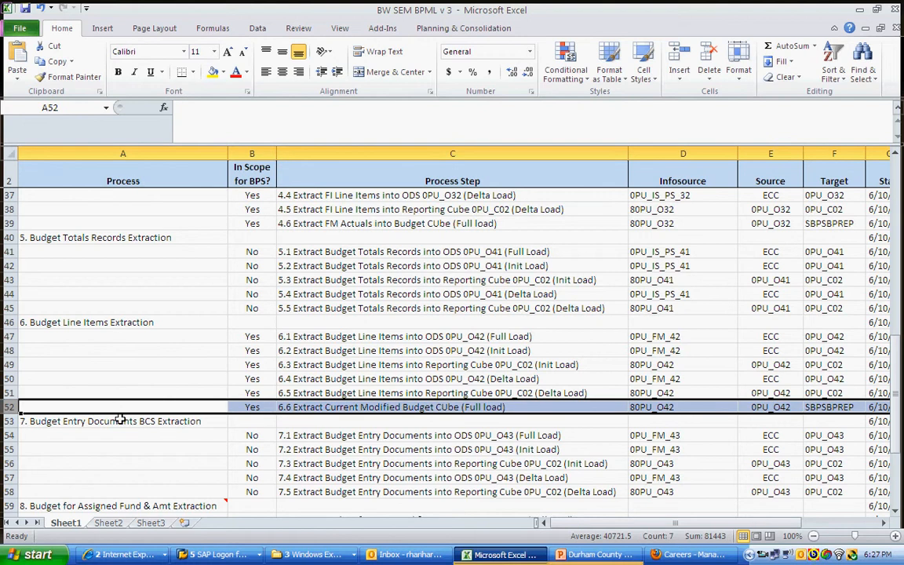
- Switch to the SAP Manage Data Targets session and return from it to the Administrator Workbench modeling view
{"action": "left_click", "coordinate": [221, 554]}
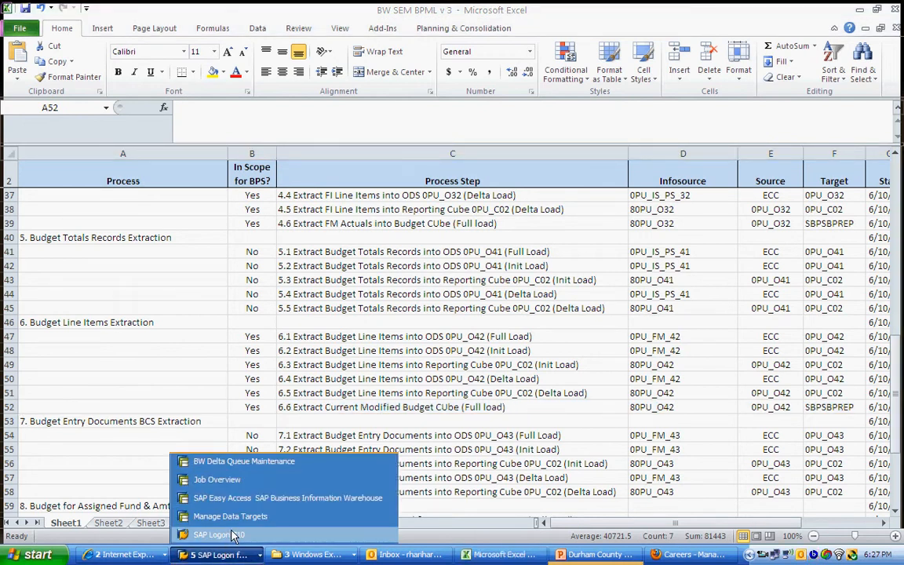
{"action": "left_click", "coordinate": [231, 516]}
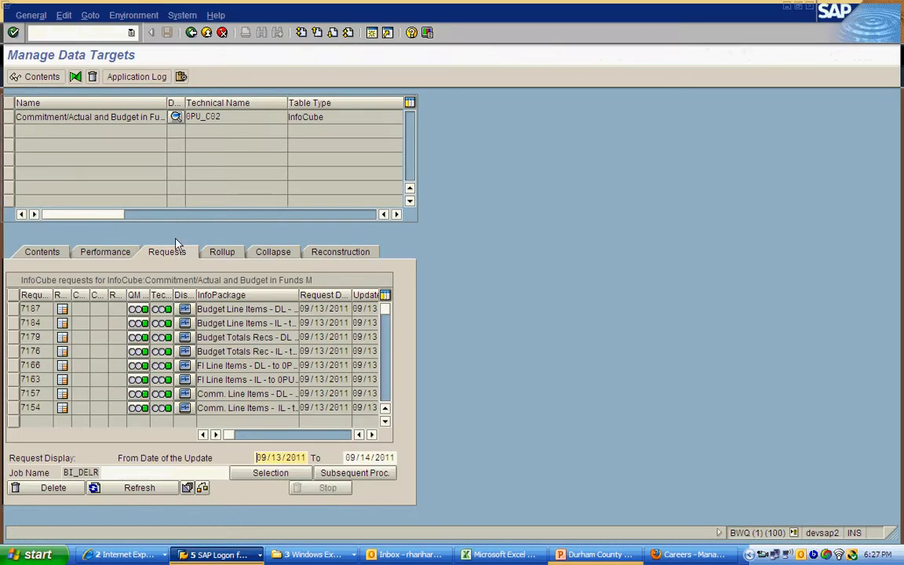
{"action": "left_click", "coordinate": [192, 33]}
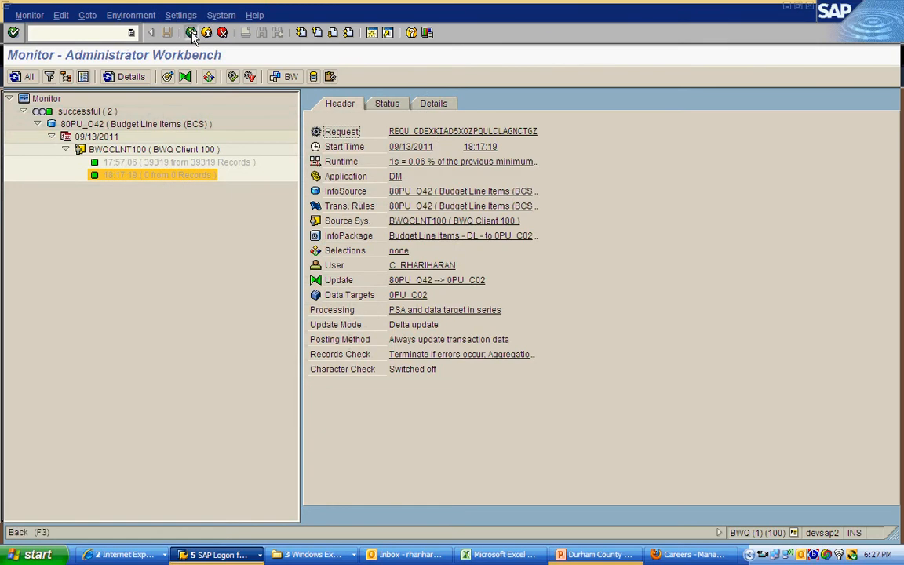
{"action": "left_click", "coordinate": [191, 33]}
{"action": "left_click", "coordinate": [191, 33]}
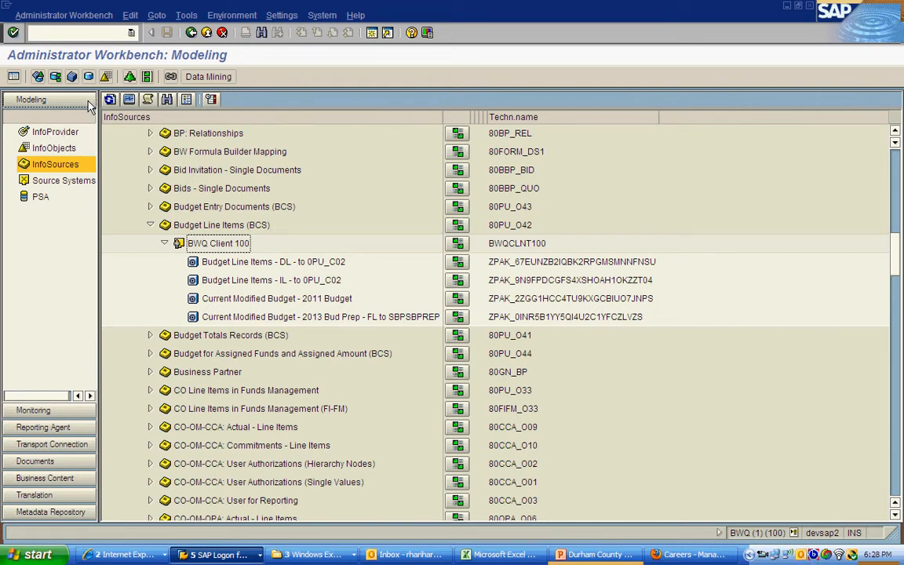
- Find the InfoCube sbpsbprep among the InfoProviders and position the tree on it
{"action": "left_click", "coordinate": [53, 133]}
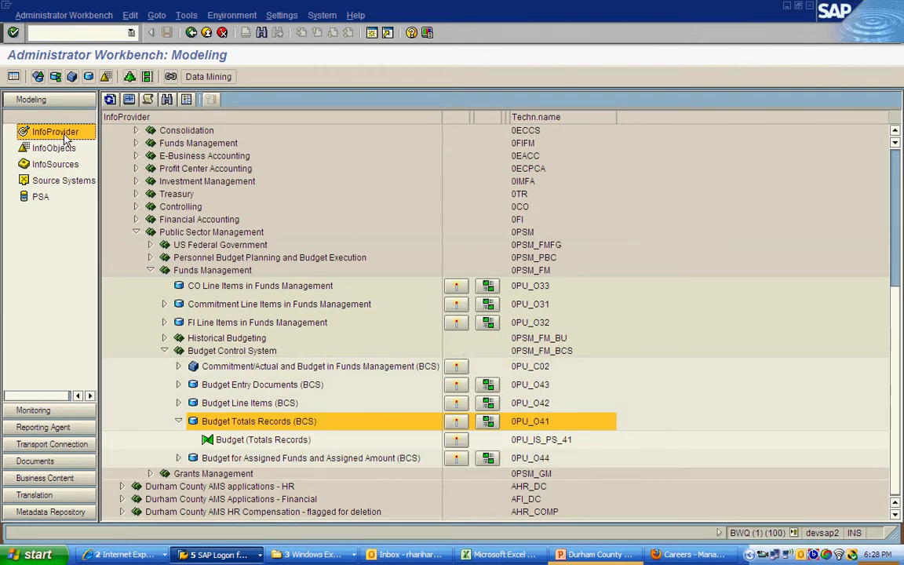
{"action": "left_click", "coordinate": [166, 99]}
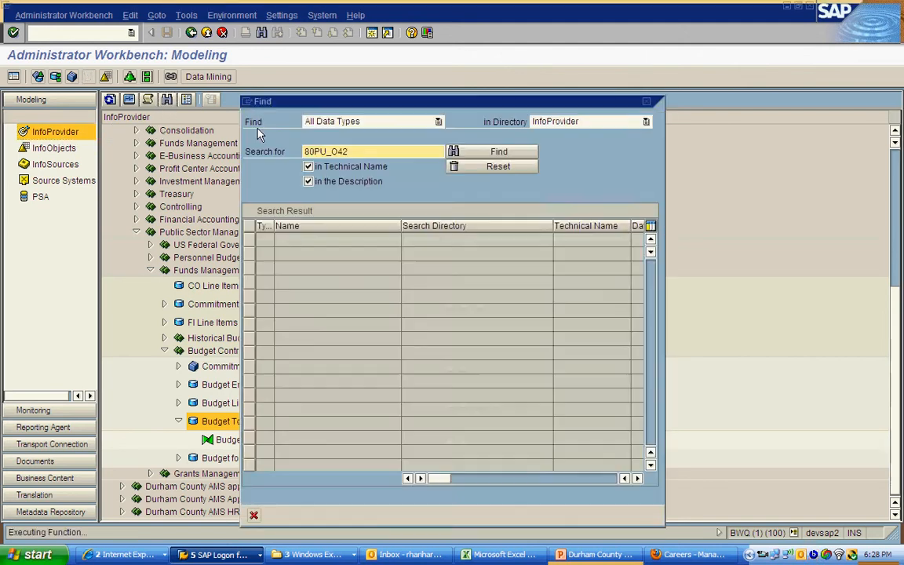
{"action": "type", "text": "sbpsbprep"}
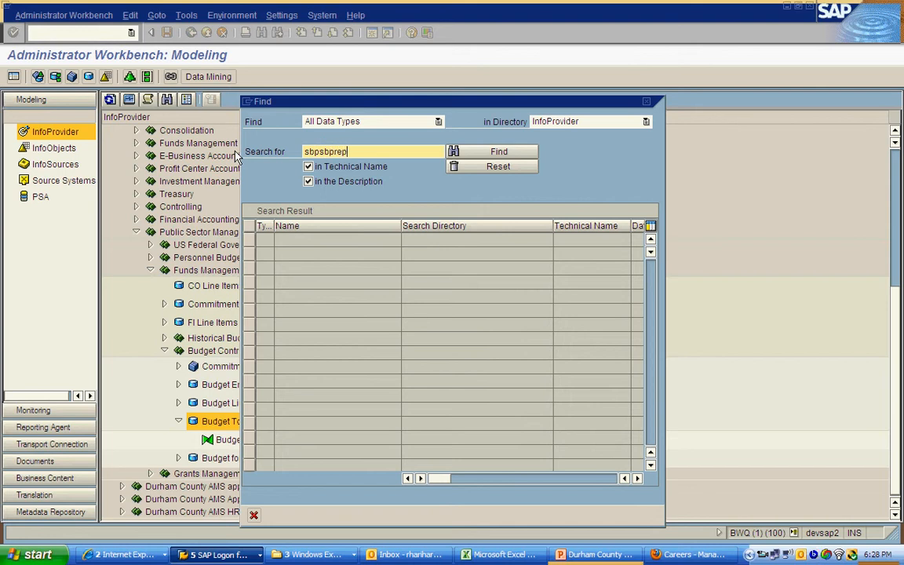
{"action": "key", "text": "Return"}
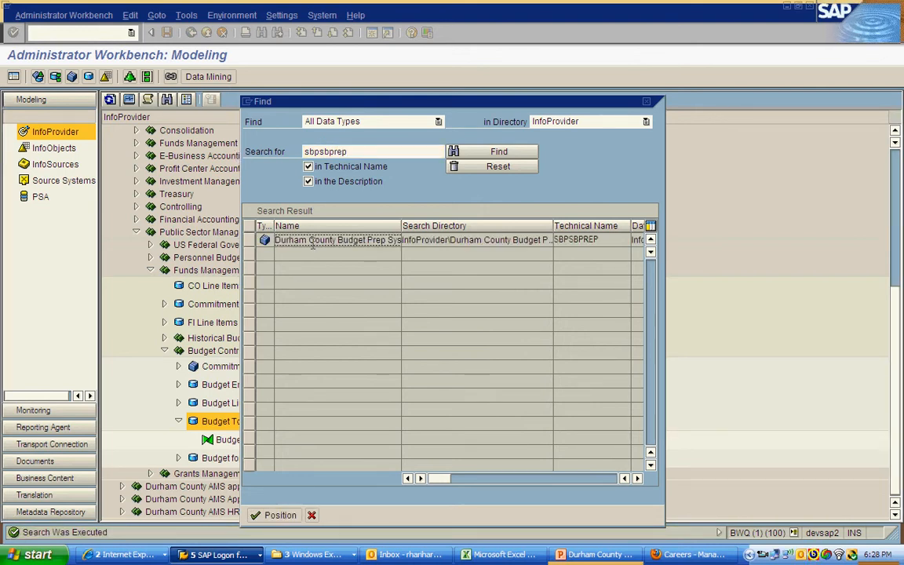
{"action": "double_click", "coordinate": [317, 241]}
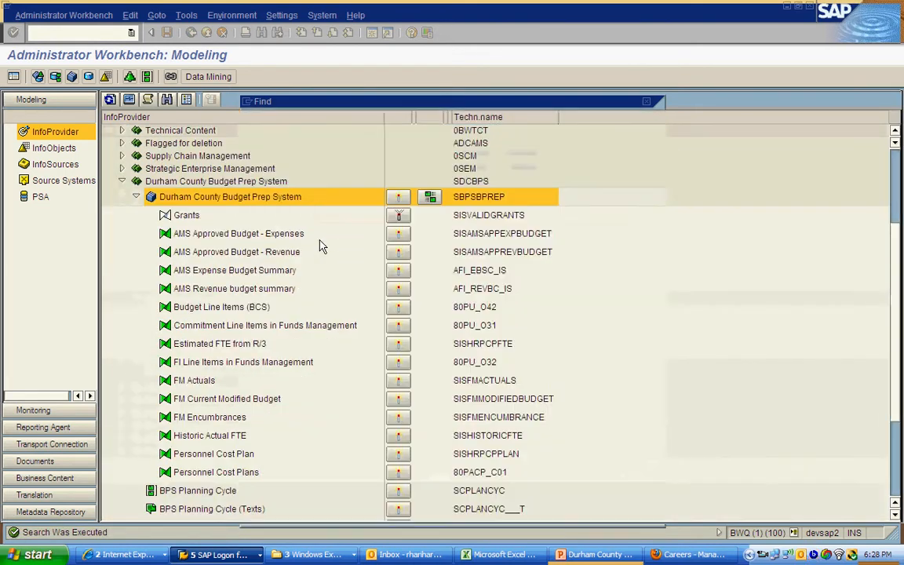
- Switch the Durham County Budget Prep System transactional InfoCube to the mode that allows data loading and disallows planning
{"action": "right_click", "coordinate": [235, 199]}
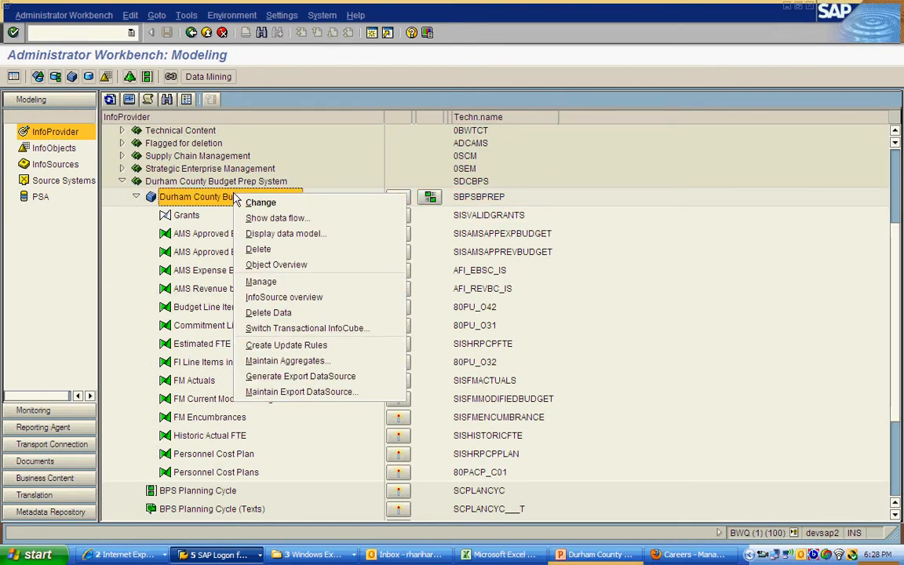
{"action": "left_click", "coordinate": [294, 329]}
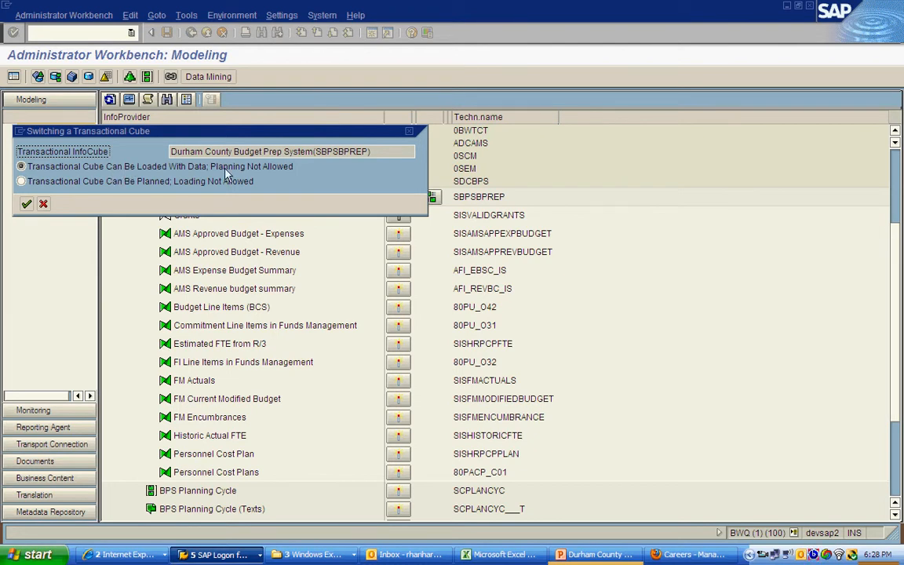
{"action": "left_click", "coordinate": [26, 203]}
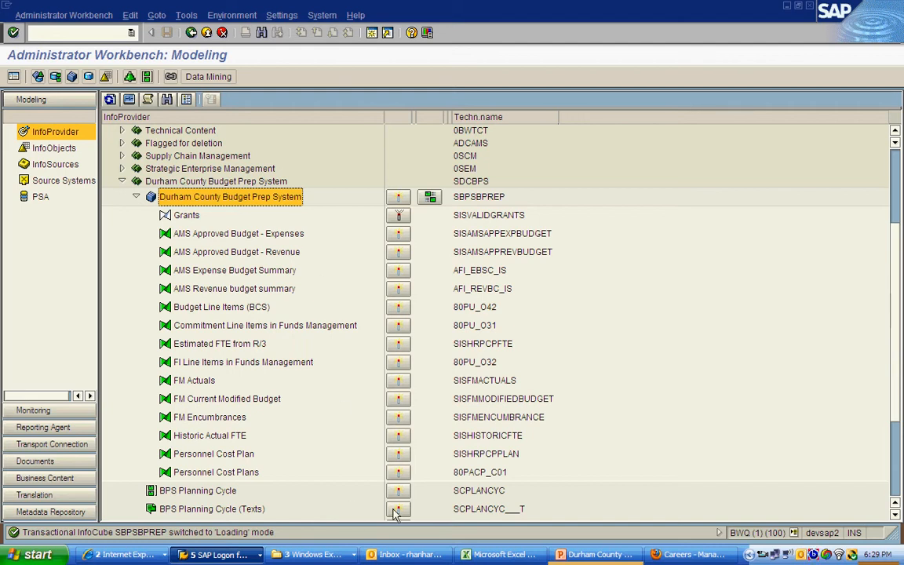
- Look up the Infosource name for process step 6.6 in the Excel process list
{"action": "left_click", "coordinate": [500, 555]}
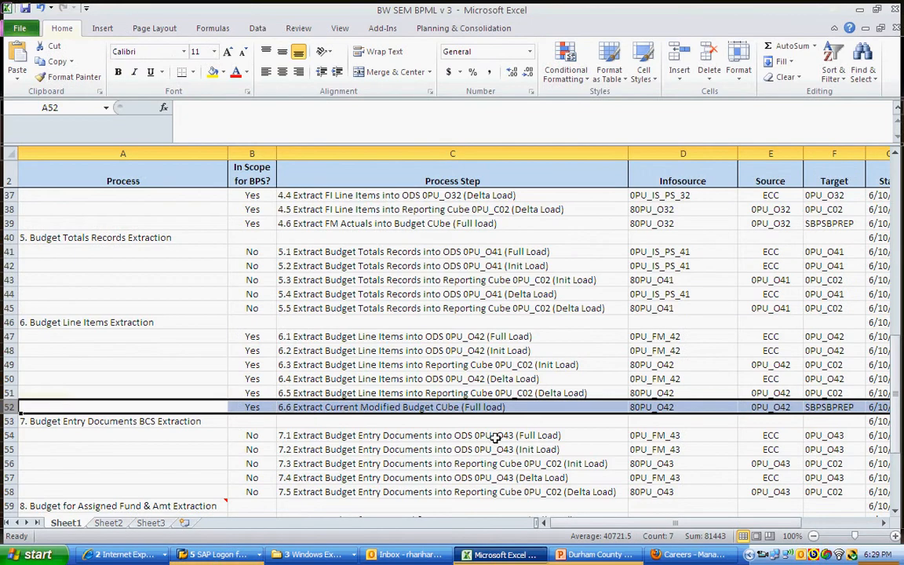
{"action": "left_click", "coordinate": [681, 407]}
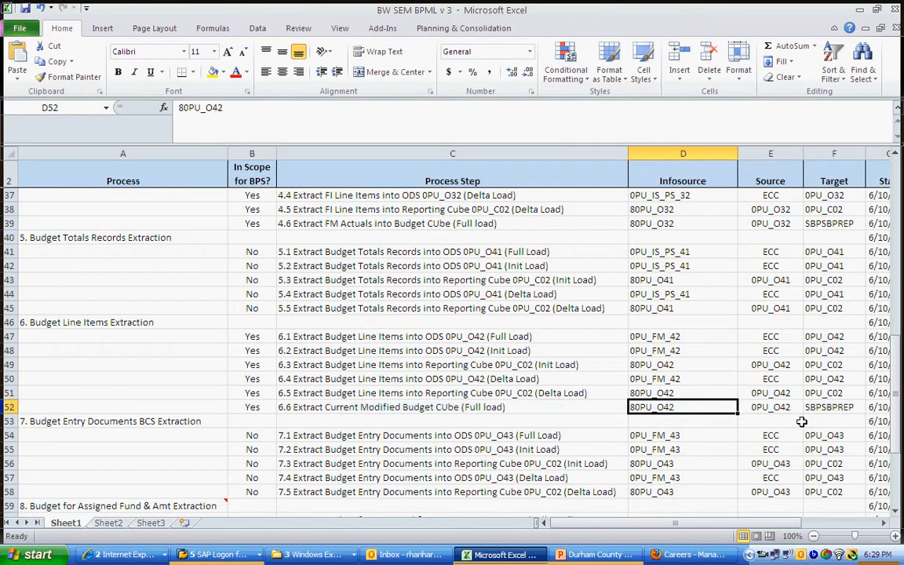
{"action": "left_click_drag", "start_coordinate": [223, 113], "coordinate": [157, 112]}
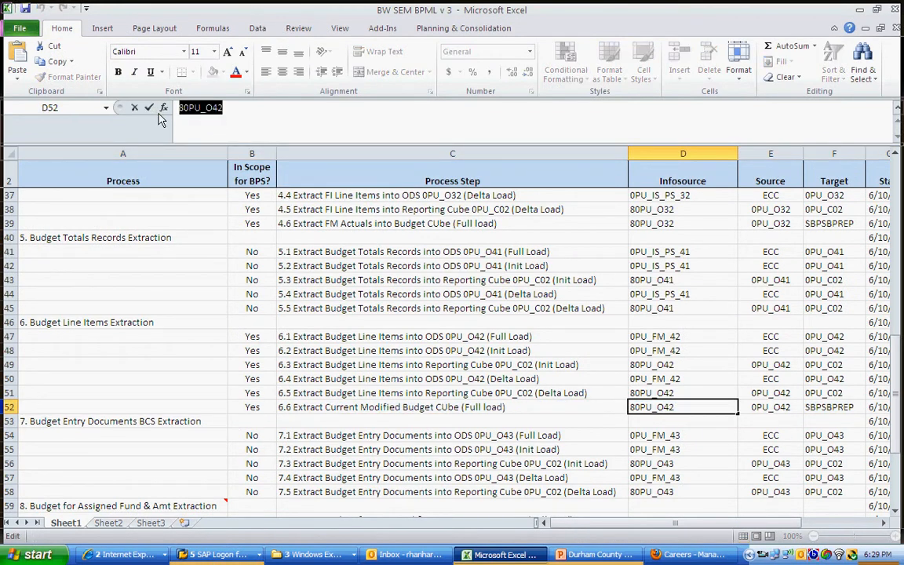
- Return to SAP and open the InfoPackage "Current Modified Budget - 2011 Budget" under InfoSource 80PU_O42
{"action": "key", "text": "alt+Tab"}
{"action": "left_click", "coordinate": [49, 165]}
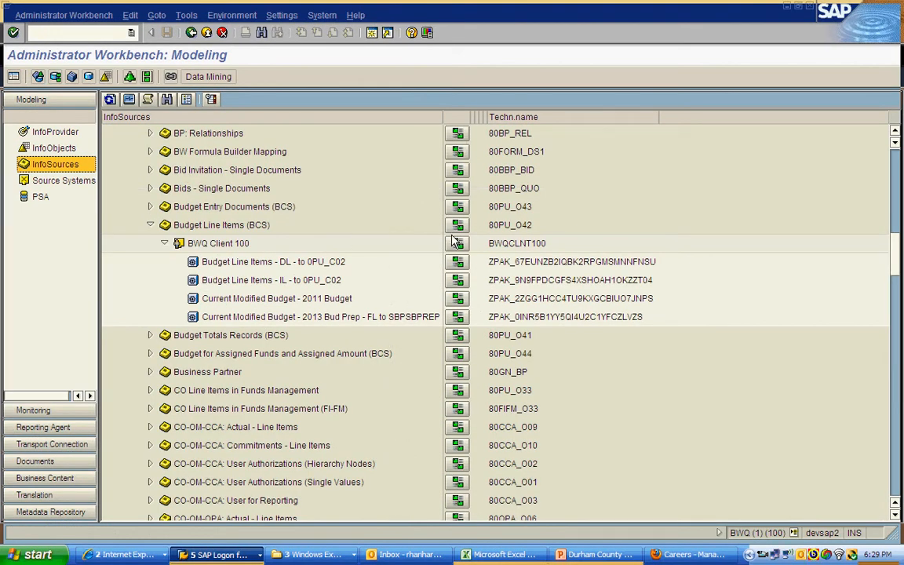
{"action": "left_click", "coordinate": [505, 227]}
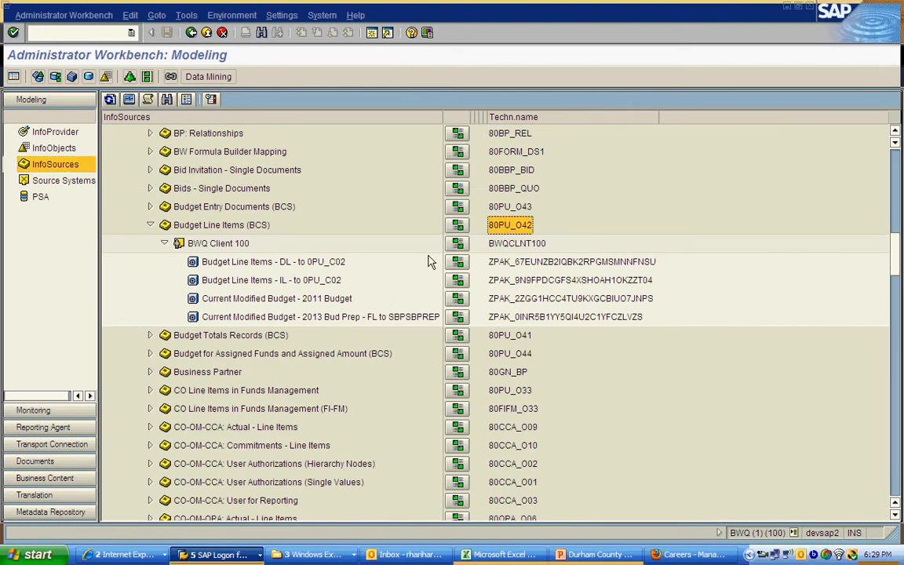
{"action": "left_click", "coordinate": [288, 302]}
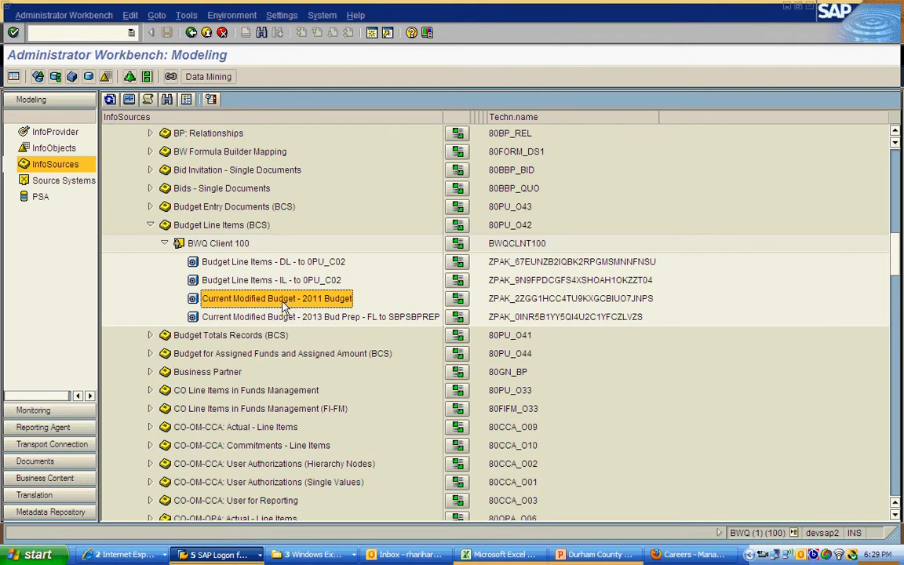
{"action": "double_click", "coordinate": [284, 306]}
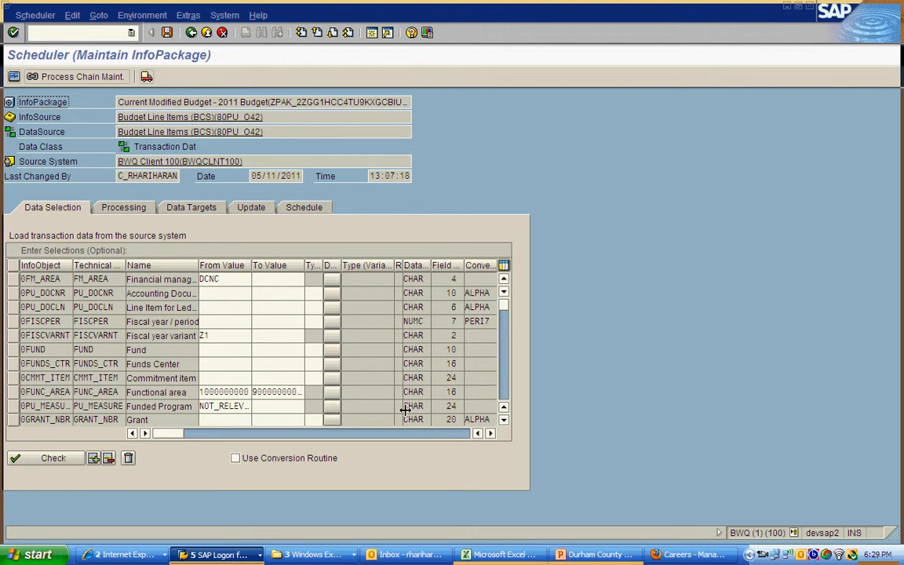
- Examine the InfoPackage's data selections for fiscal year, financial management area, fiscal year variant and functional area
{"action": "left_click", "coordinate": [503, 424]}
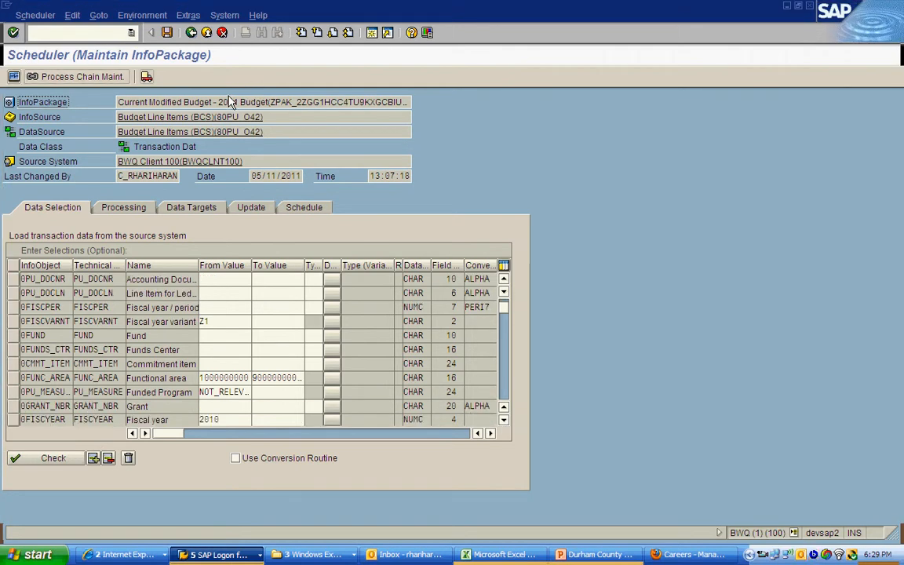
{"action": "left_click_drag", "start_coordinate": [218, 102], "coordinate": [235, 103]}
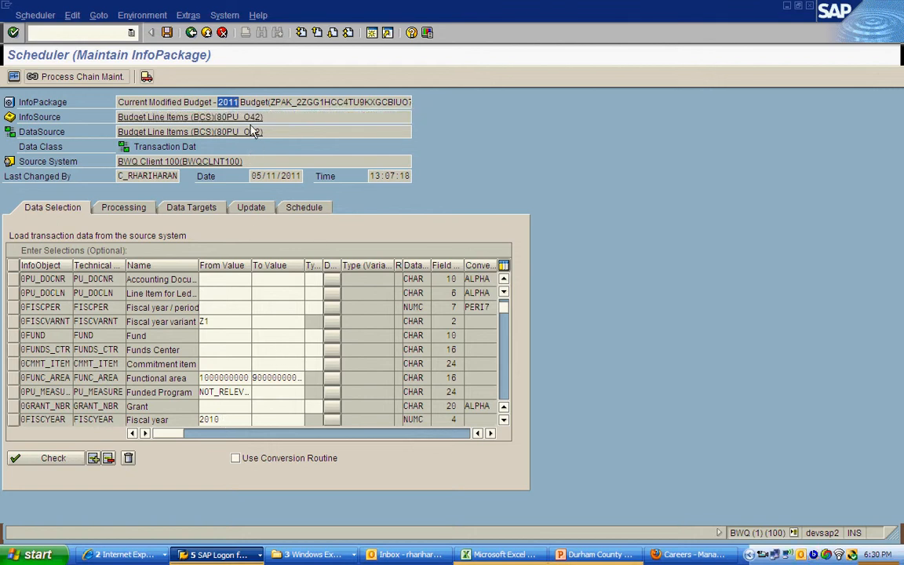
{"action": "double_click", "coordinate": [228, 421]}
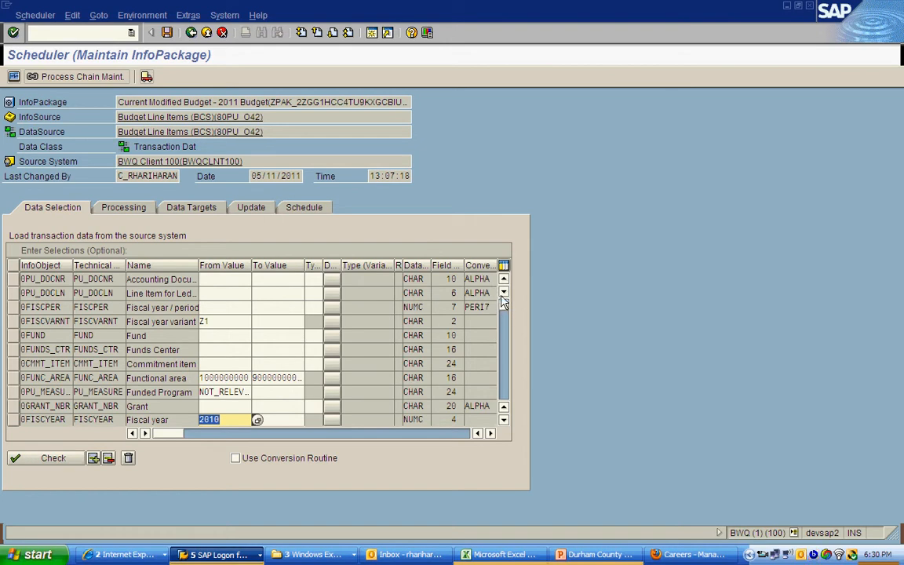
{"action": "scroll", "coordinate": [232, 280], "scroll_direction": "up", "scroll_amount": 1}
{"action": "left_click", "coordinate": [231, 280]}
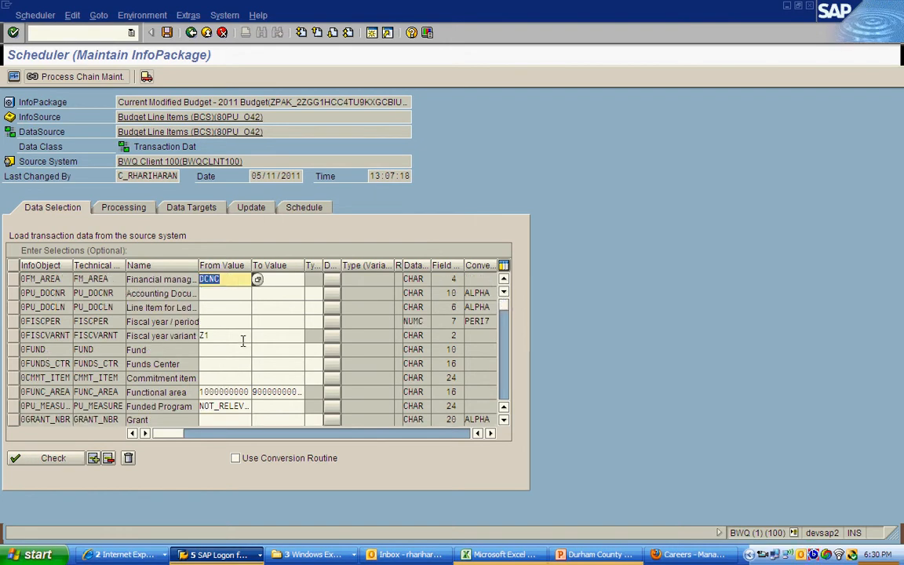
{"action": "left_click", "coordinate": [207, 335]}
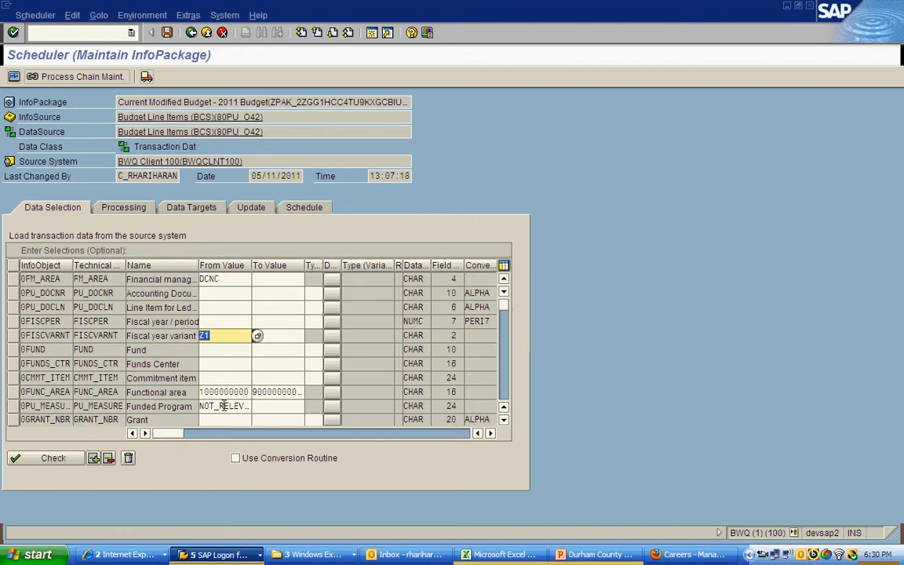
{"action": "left_click", "coordinate": [13, 392]}
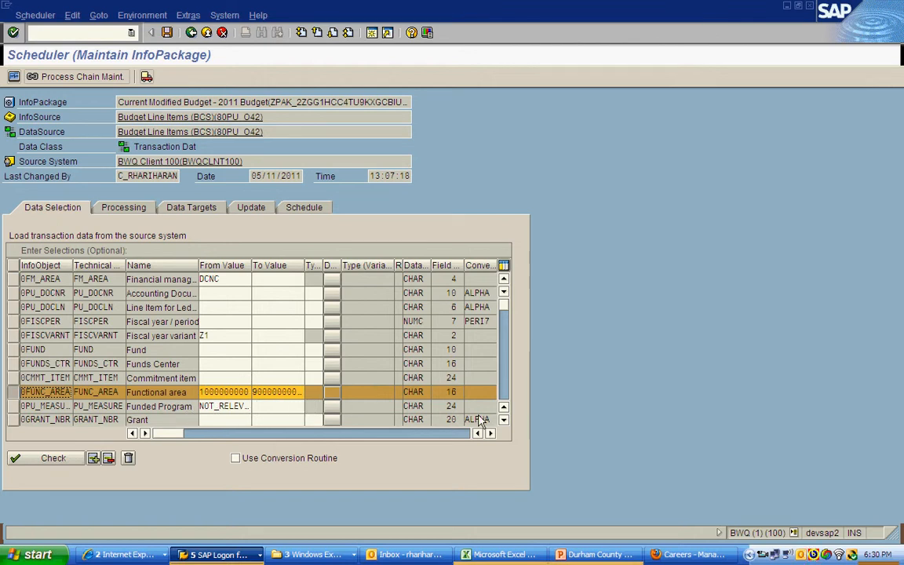
- Examine the remaining data selections, from fiscal year and version through to the end of the InfoPackage's selection list
{"action": "left_click", "coordinate": [502, 420]}
{"action": "scroll", "coordinate": [452, 378], "scroll_direction": "down", "scroll_amount": 4}
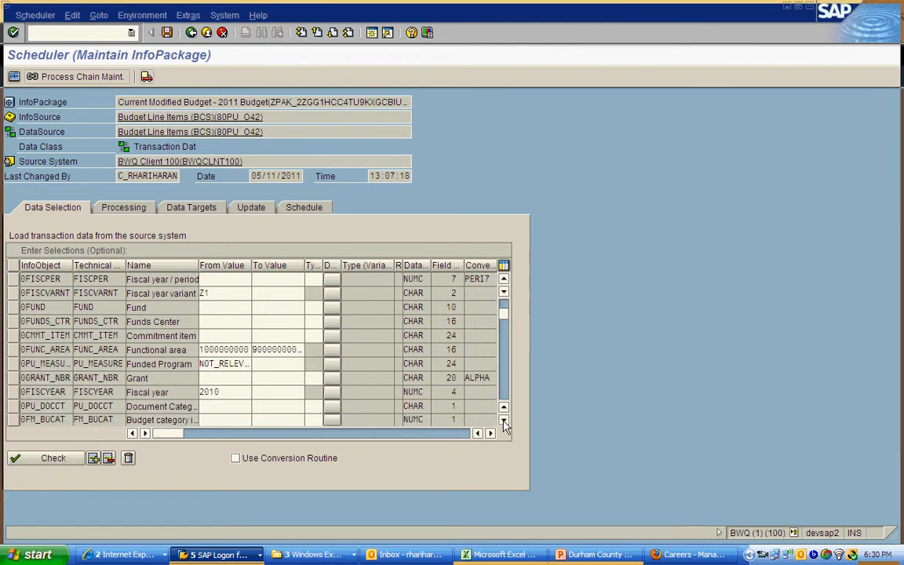
{"action": "double_click", "coordinate": [214, 363]}
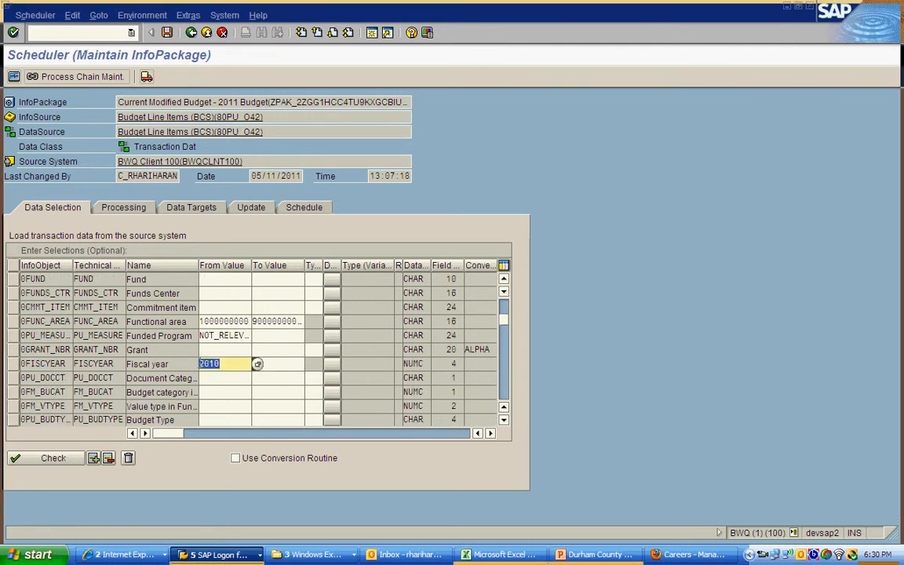
{"action": "left_click", "coordinate": [503, 420]}
{"action": "left_click", "coordinate": [503, 419]}
{"action": "left_click", "coordinate": [502, 420]}
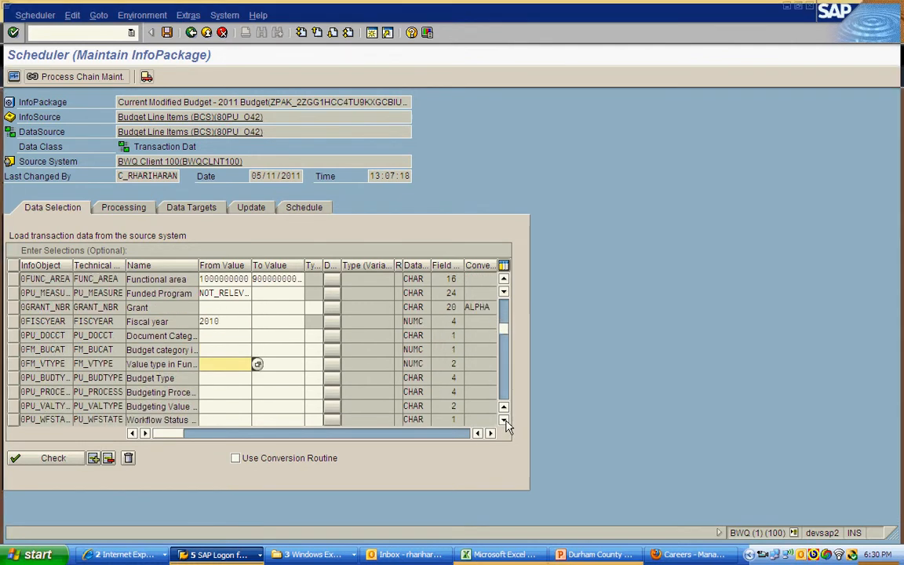
{"action": "left_click", "coordinate": [503, 420]}
{"action": "left_click", "coordinate": [502, 419]}
{"action": "left_click", "coordinate": [503, 420]}
{"action": "left_click", "coordinate": [503, 420]}
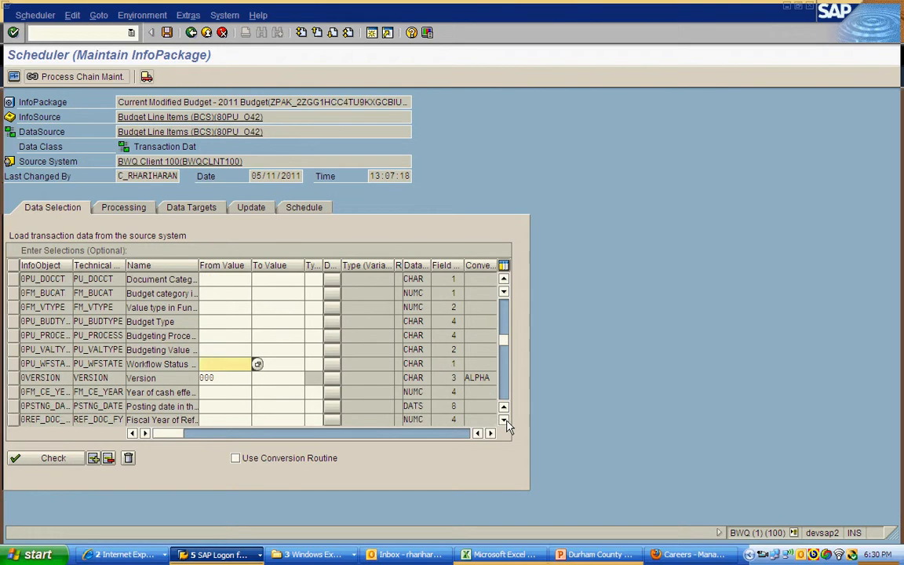
{"action": "left_click", "coordinate": [503, 420]}
{"action": "left_click", "coordinate": [503, 420]}
{"action": "left_click", "coordinate": [502, 419]}
{"action": "left_click", "coordinate": [502, 419]}
{"action": "left_click", "coordinate": [503, 419]}
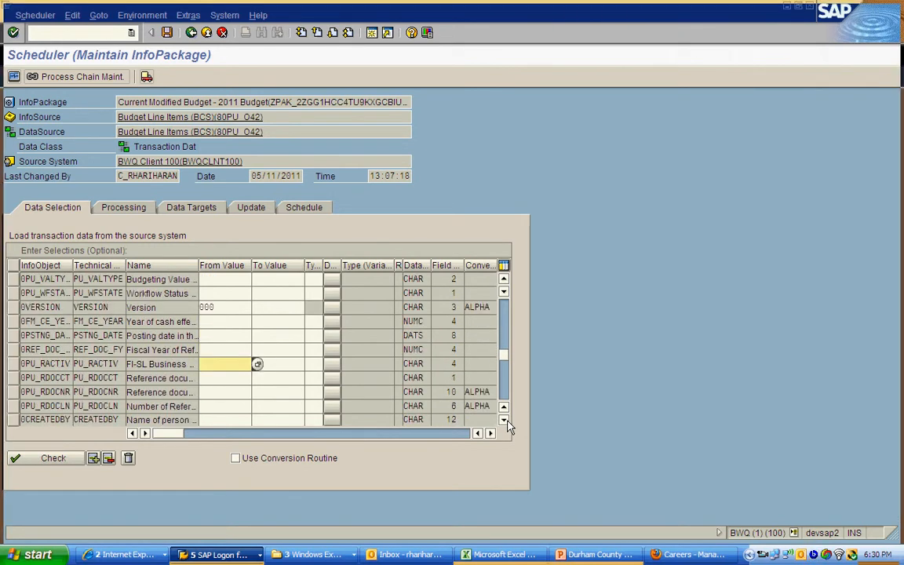
{"action": "left_click", "coordinate": [502, 419]}
{"action": "left_click", "coordinate": [502, 419]}
{"action": "left_click", "coordinate": [503, 398]}
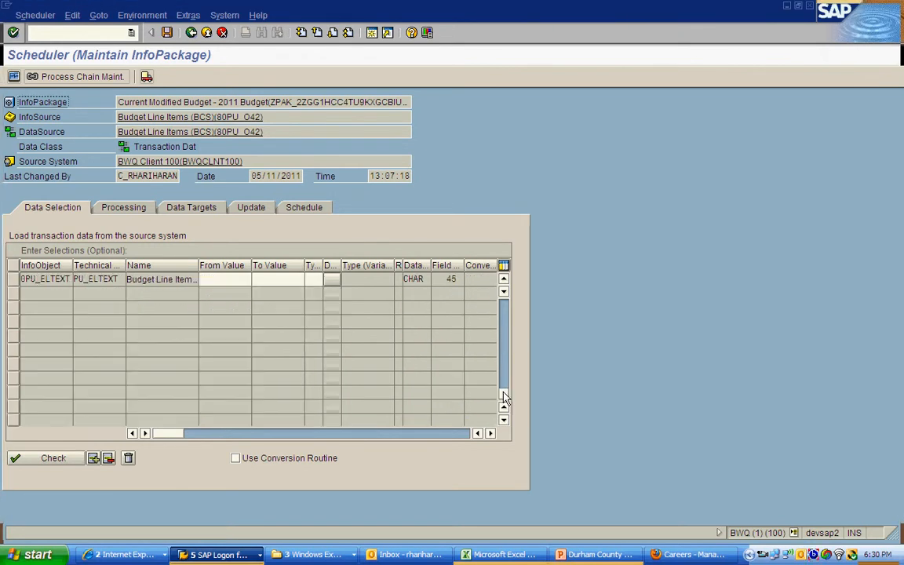
- Review the InfoPackage's processing, data target and update settings, finishing at its scheduling options
{"action": "left_click", "coordinate": [127, 206]}
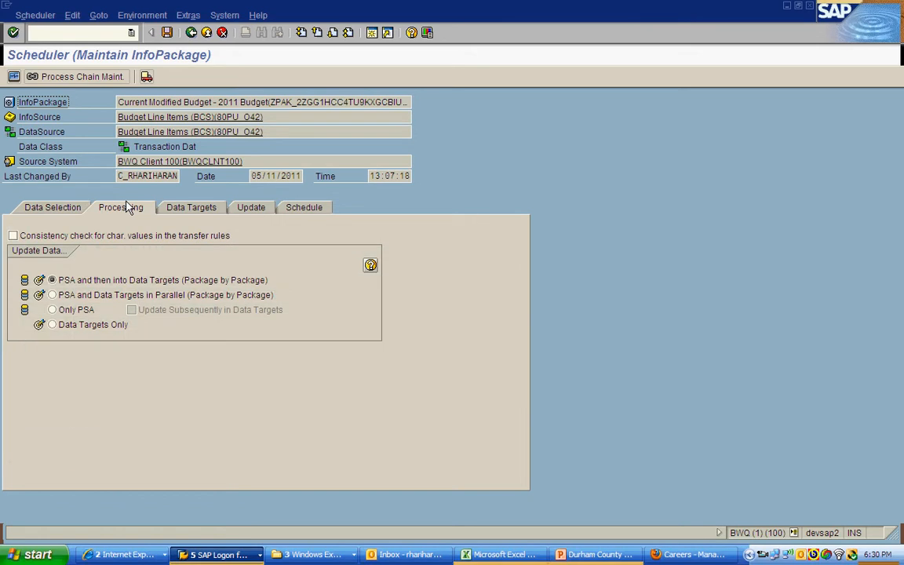
{"action": "left_click", "coordinate": [187, 207]}
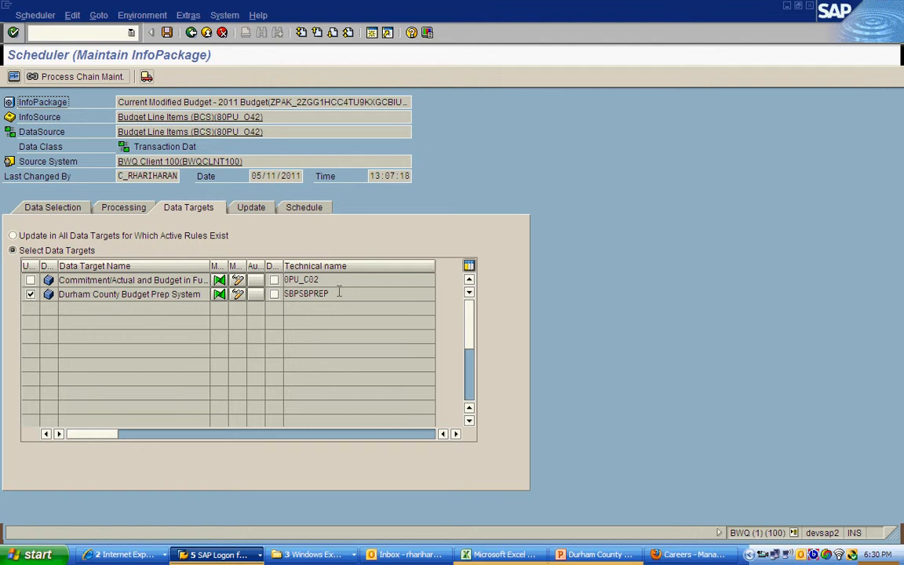
{"action": "left_click", "coordinate": [238, 207]}
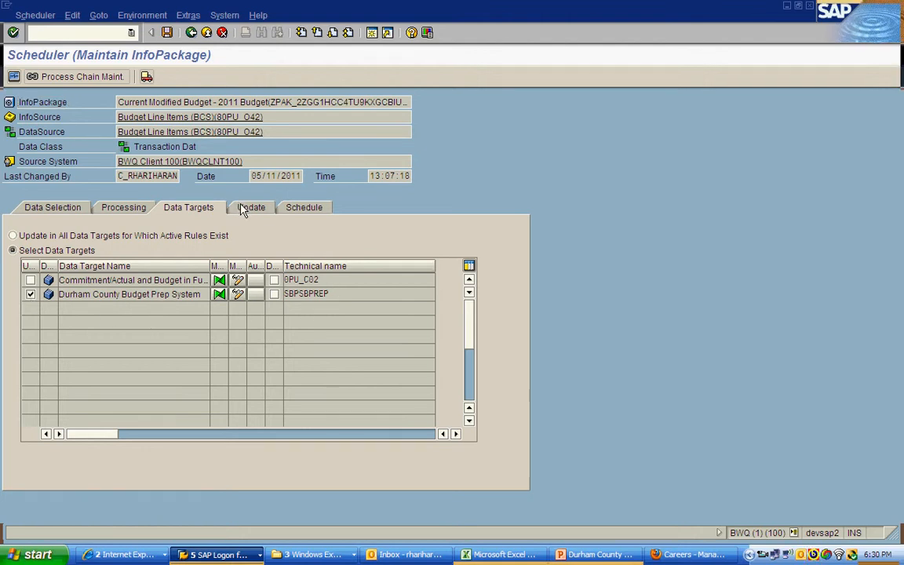
{"action": "left_click", "coordinate": [308, 212]}
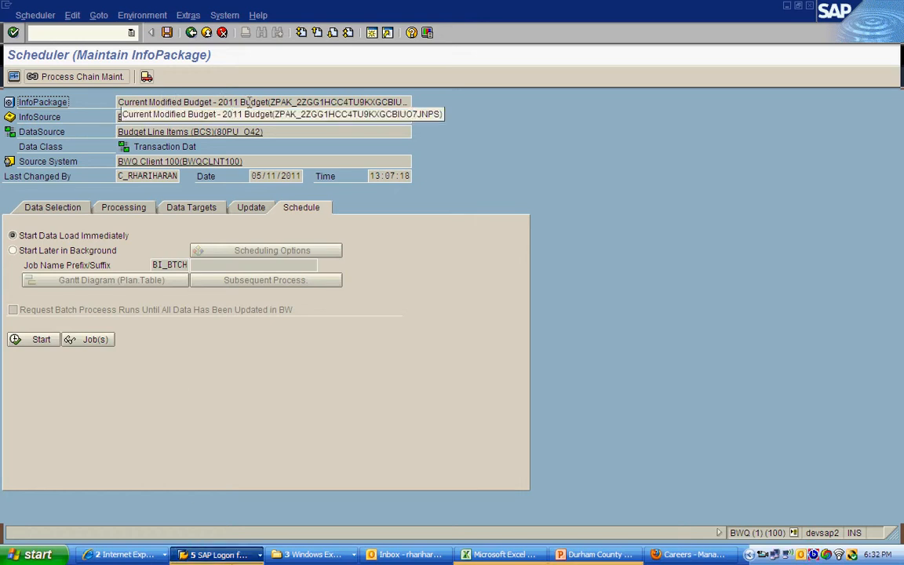
- Start transaction RSA1 in the SAP Easy Access session, select the Durham County Budget Prep System cube, and return to the InfoPackage
{"action": "left_click", "coordinate": [216, 554]}
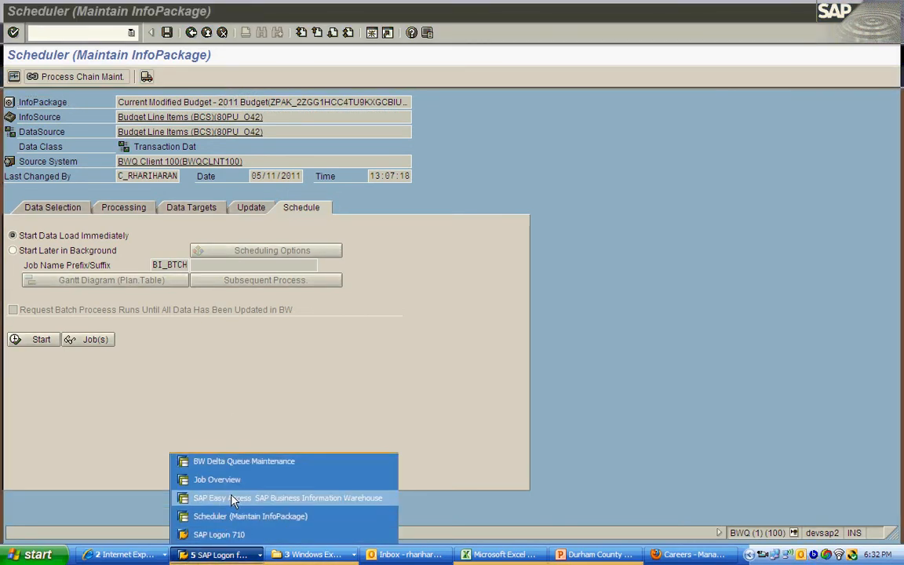
{"action": "left_click", "coordinate": [209, 447]}
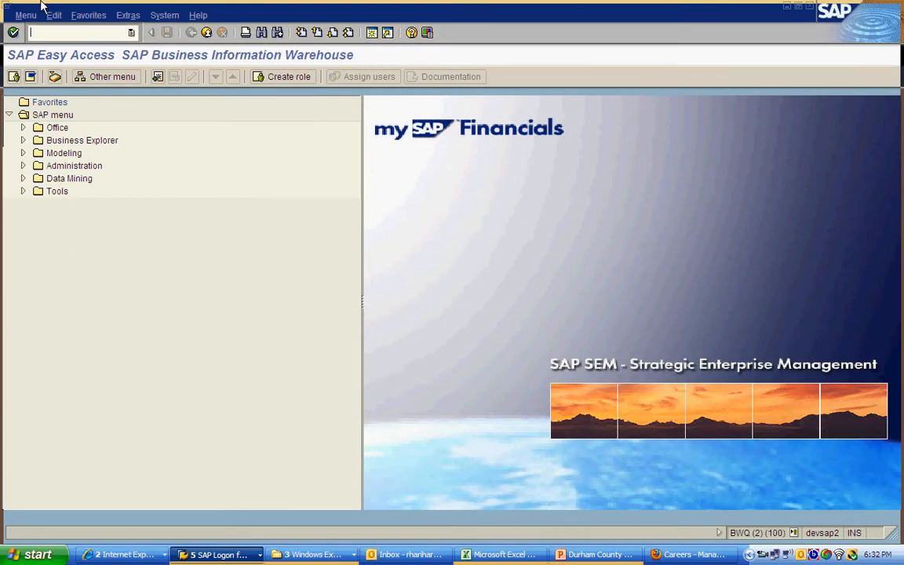
{"action": "type", "text": "rsa1"}
{"action": "key", "text": "Return"}
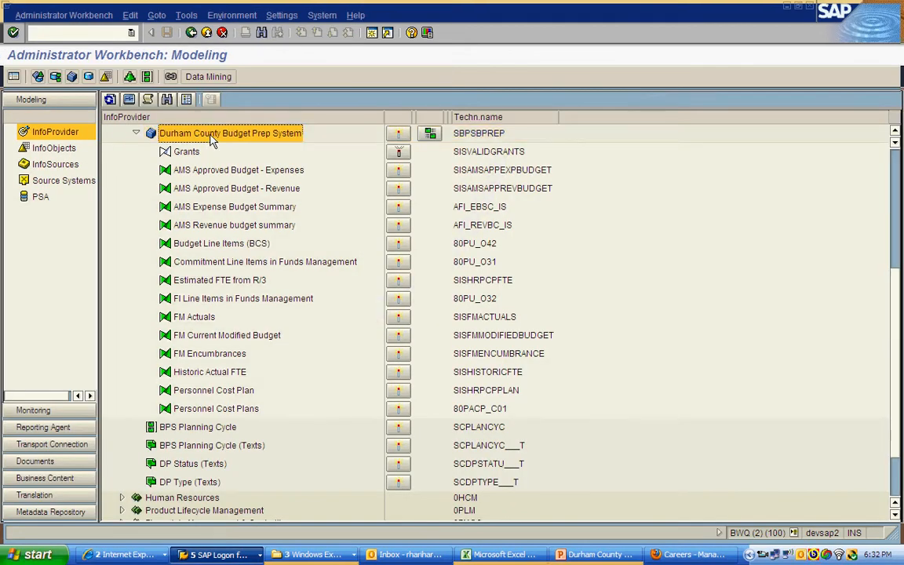
{"action": "right_click", "coordinate": [210, 136]}
{"action": "left_click", "coordinate": [399, 67]}
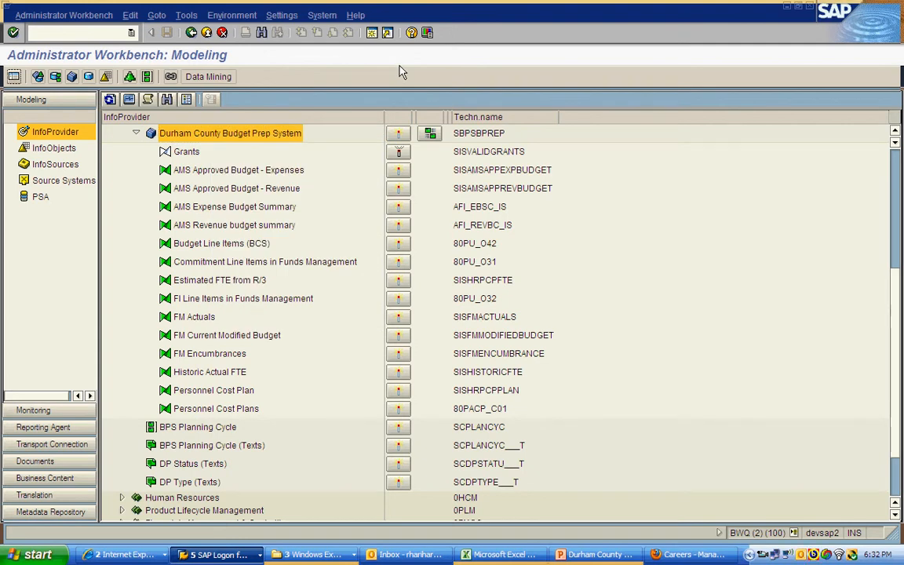
{"action": "key", "text": "alt+Tab"}
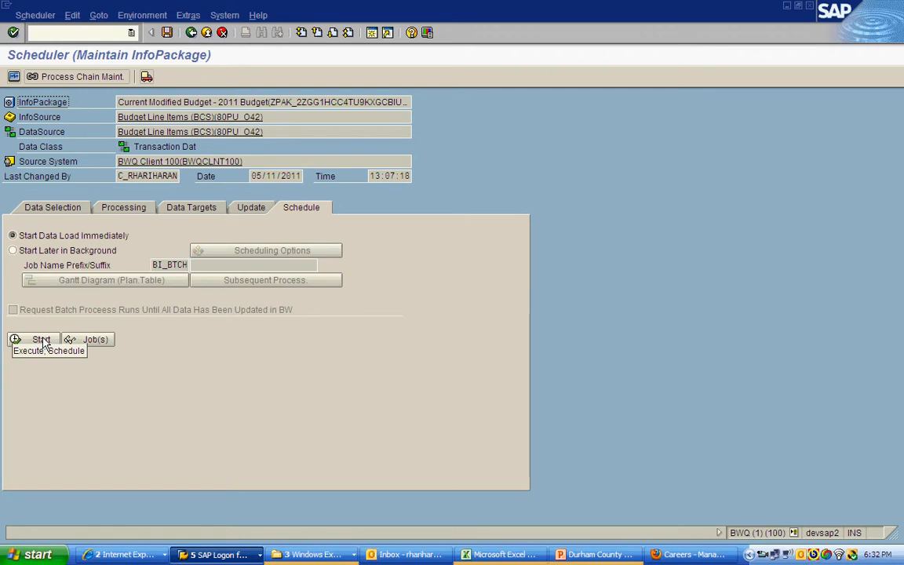
{"action": "left_click", "coordinate": [42, 340]}
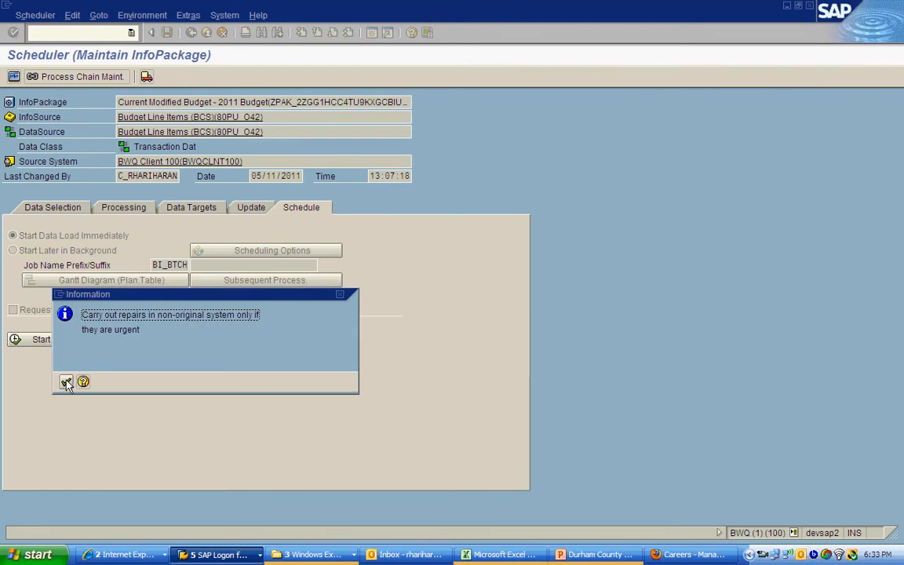
{"action": "left_click", "coordinate": [66, 381]}
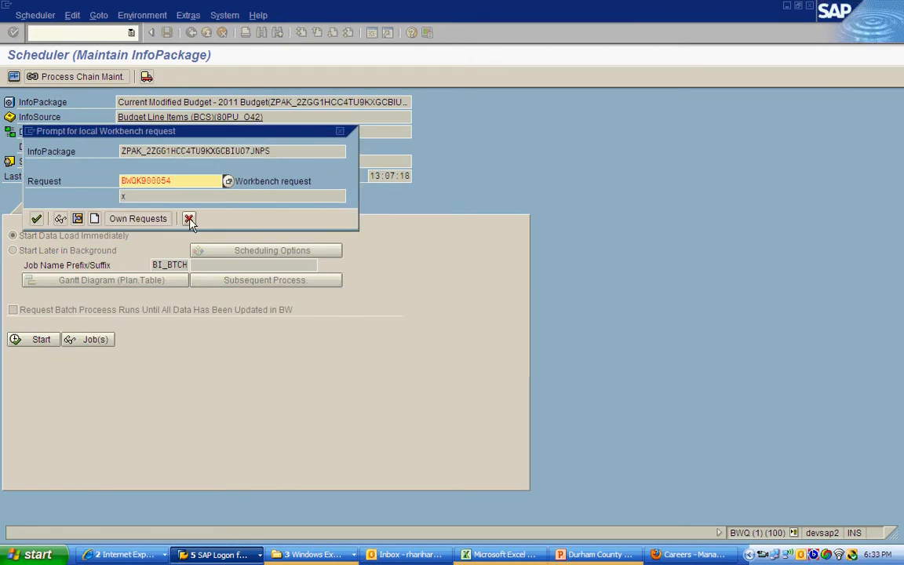
{"action": "left_click", "coordinate": [188, 218]}
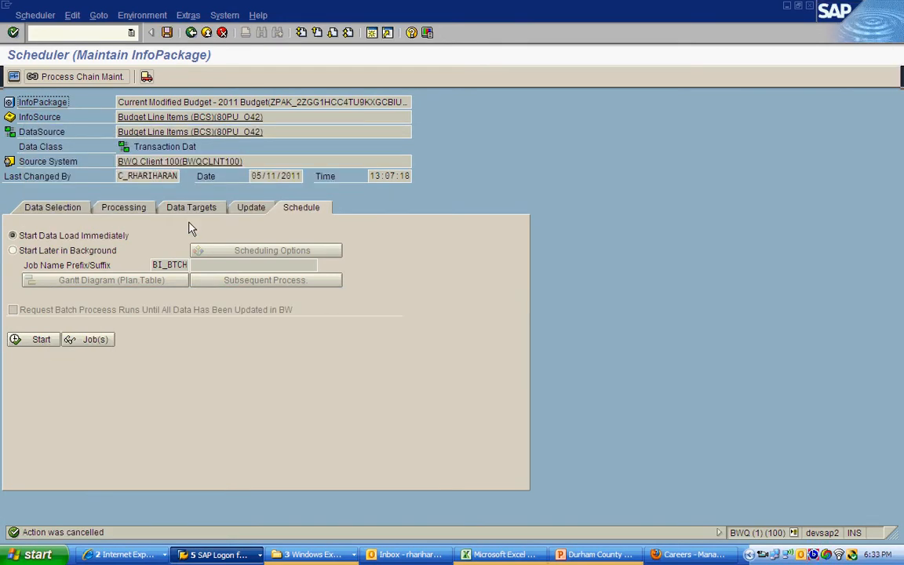
{"action": "left_click", "coordinate": [190, 32]}
{"action": "left_click", "coordinate": [357, 227]}
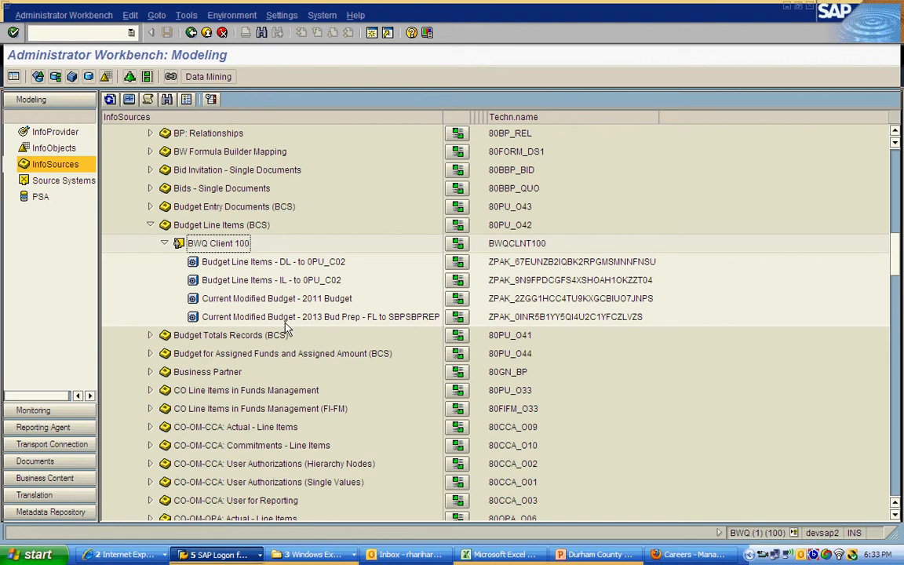
- Reopen the InfoPackage "Current Modified Budget - 2011 Budget" and go through its settings to the scheduling options
{"action": "left_click", "coordinate": [294, 301]}
{"action": "double_click", "coordinate": [295, 302]}
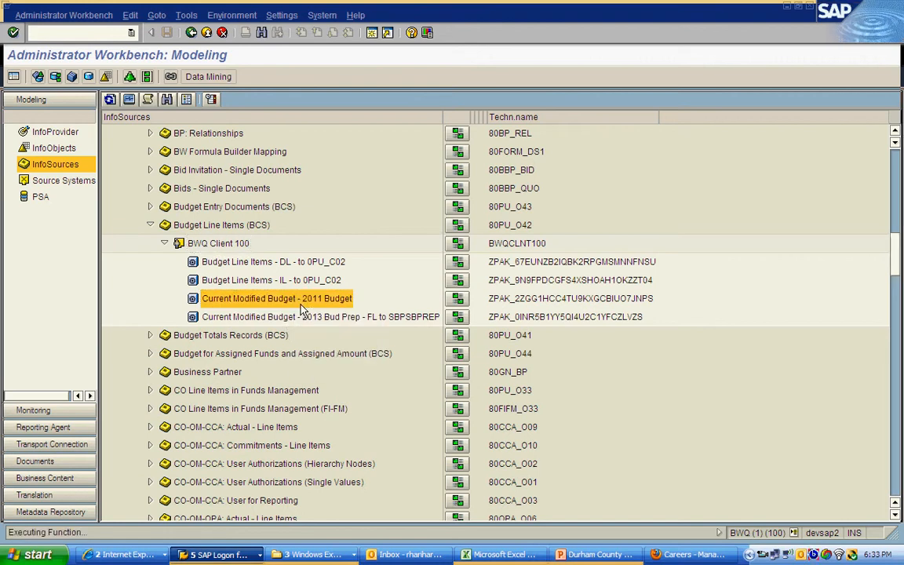
{"action": "left_click", "coordinate": [128, 207]}
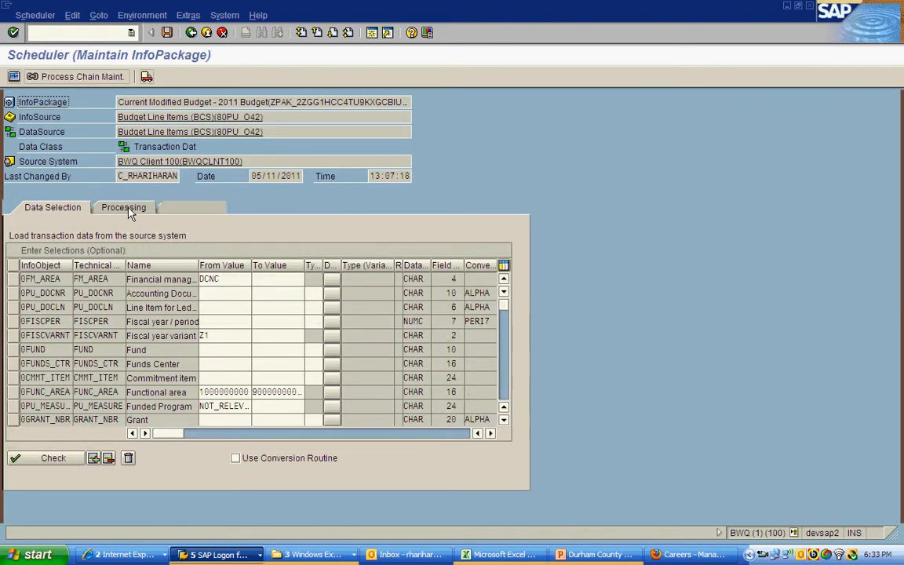
{"action": "left_click", "coordinate": [196, 214]}
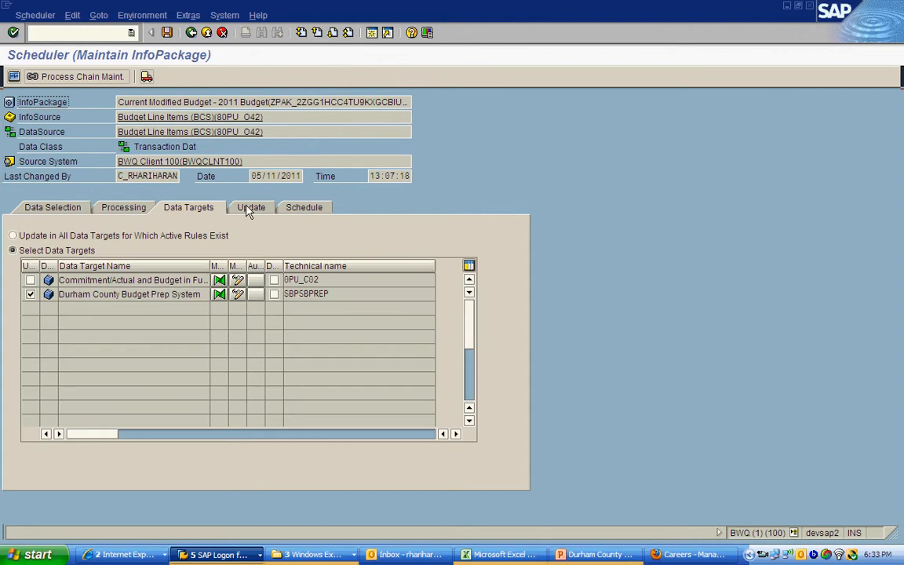
{"action": "left_click", "coordinate": [253, 208]}
{"action": "left_click", "coordinate": [284, 208]}
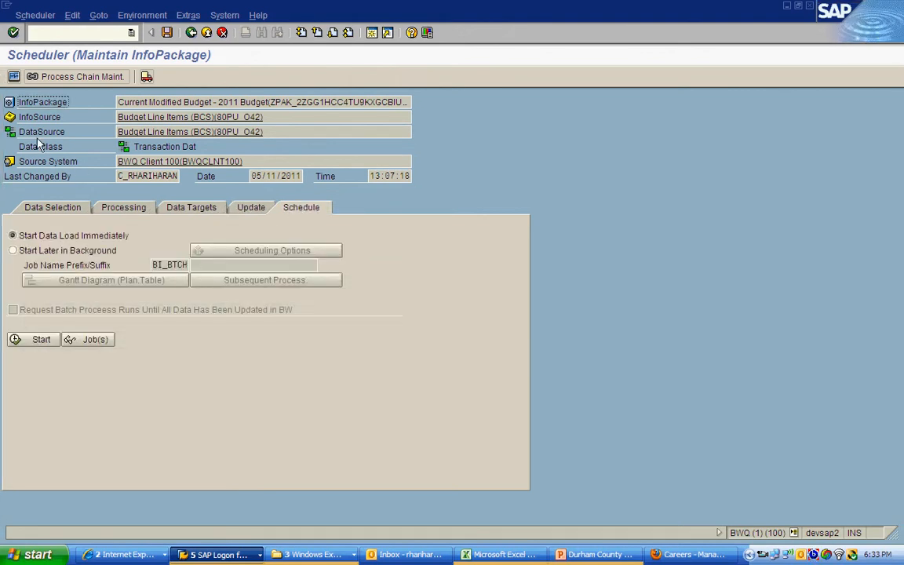
- Start the immediate data load to check when these selections were last loaded, and decline loading the data again
{"action": "left_click", "coordinate": [31, 339]}
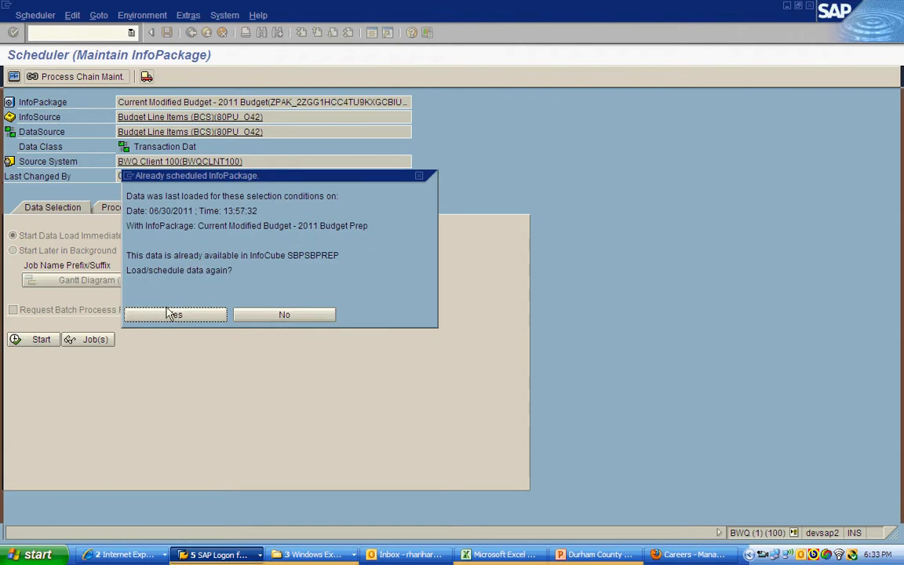
{"action": "left_click_drag", "start_coordinate": [220, 179], "coordinate": [208, 210]}
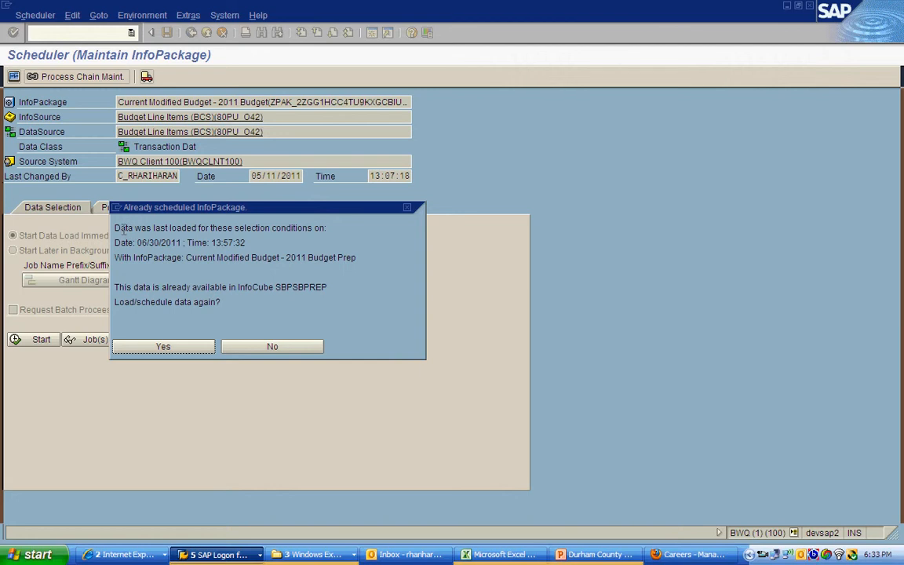
{"action": "left_click_drag", "start_coordinate": [159, 227], "coordinate": [239, 227]}
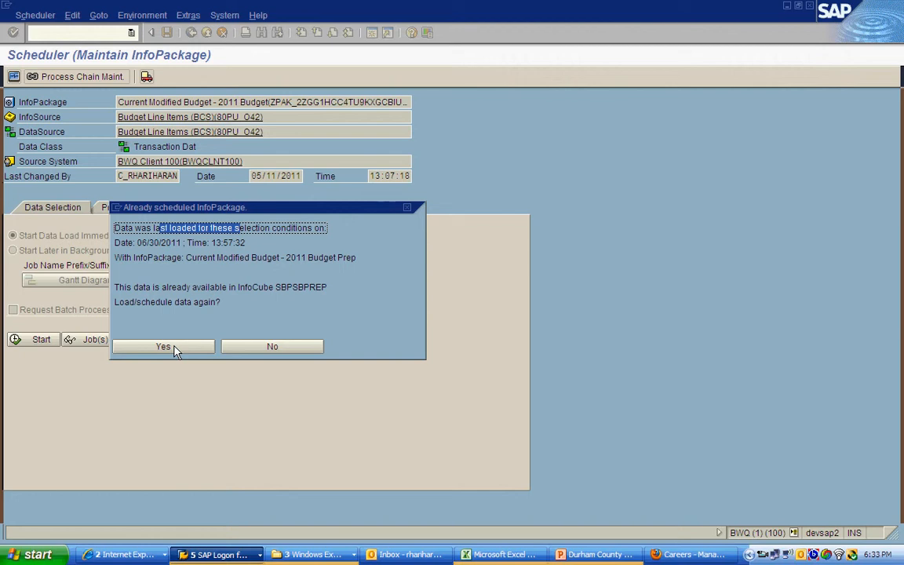
{"action": "left_click", "coordinate": [232, 348]}
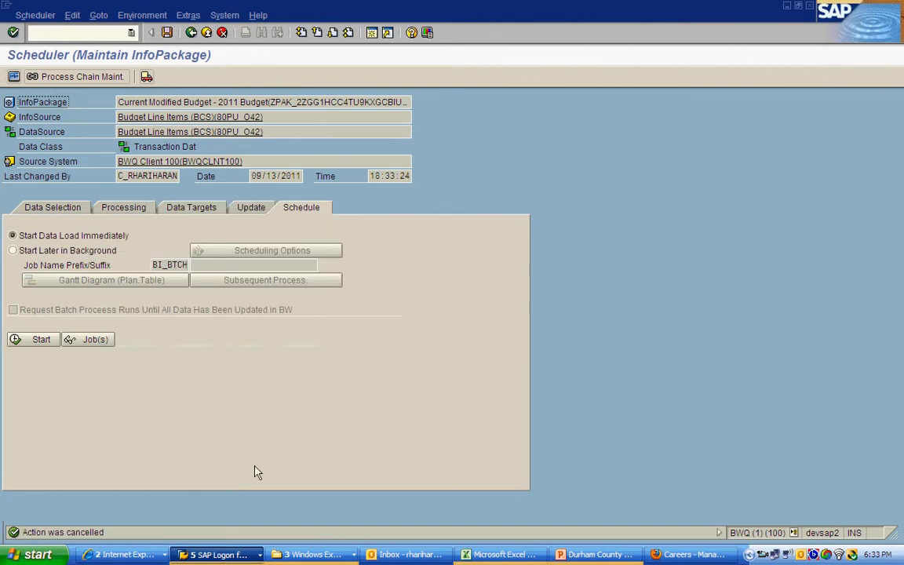
- Switch to the Administrator Workbench session and open data target management for the Durham County Budget Prep System cube
{"action": "left_click", "coordinate": [212, 549]}
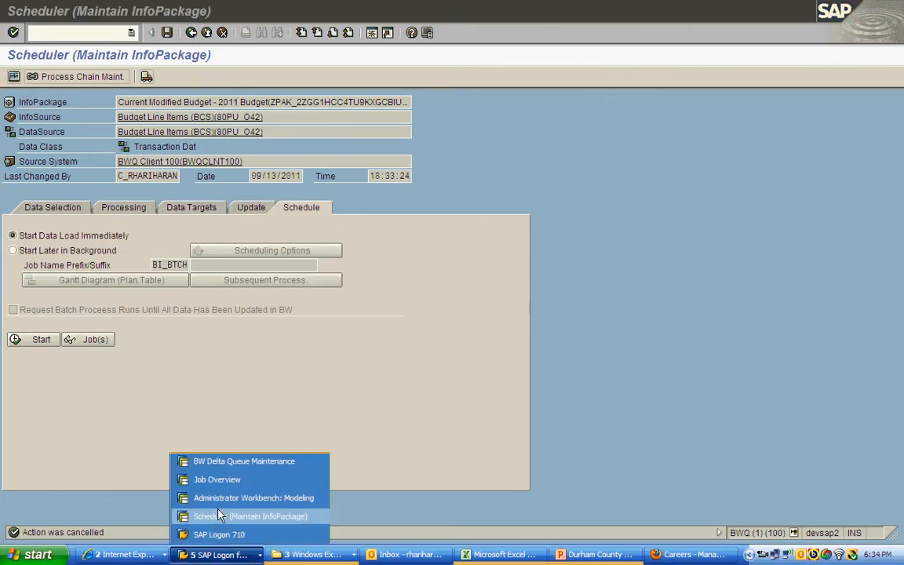
{"action": "left_click", "coordinate": [223, 502]}
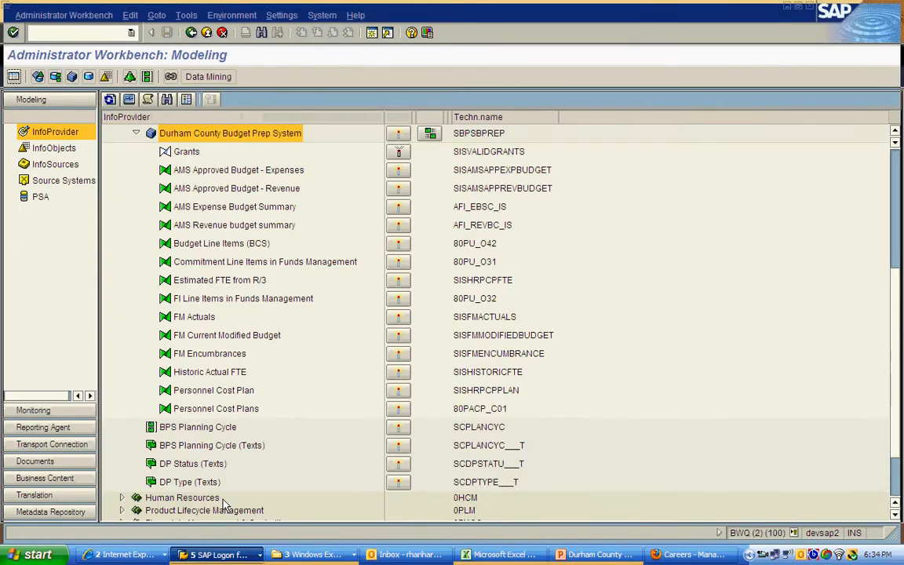
{"action": "right_click", "coordinate": [246, 135]}
{"action": "left_click", "coordinate": [253, 215]}
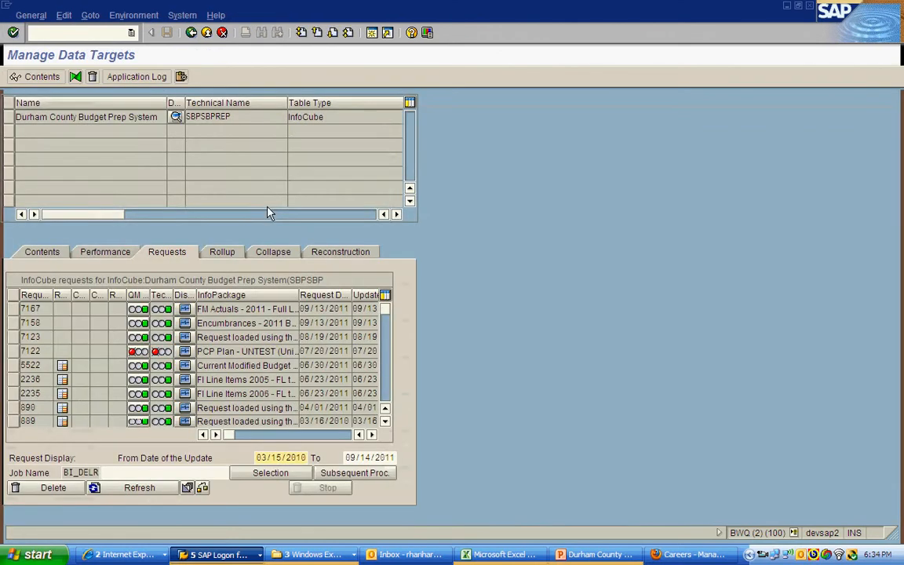
- Delete the Current Modified Budget request dated 06/30/2011 from the SBPSBPREP cube and confirm the deletion
{"action": "left_click", "coordinate": [202, 366]}
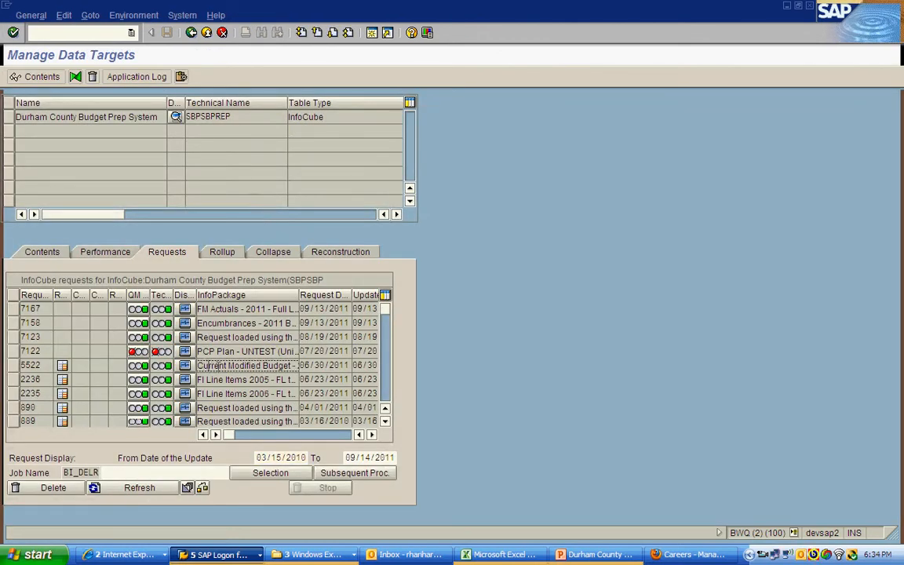
{"action": "left_click_drag", "start_coordinate": [261, 366], "coordinate": [335, 367]}
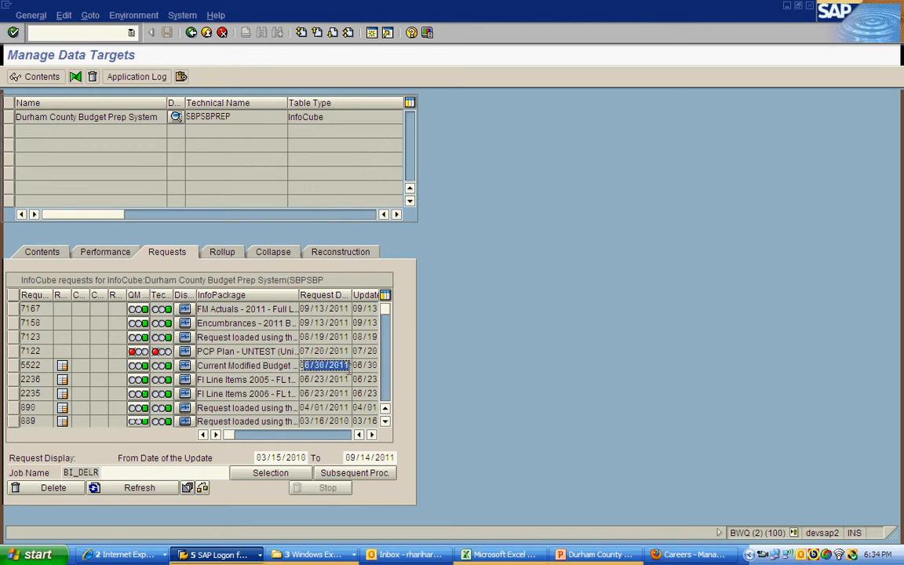
{"action": "left_click", "coordinate": [14, 365]}
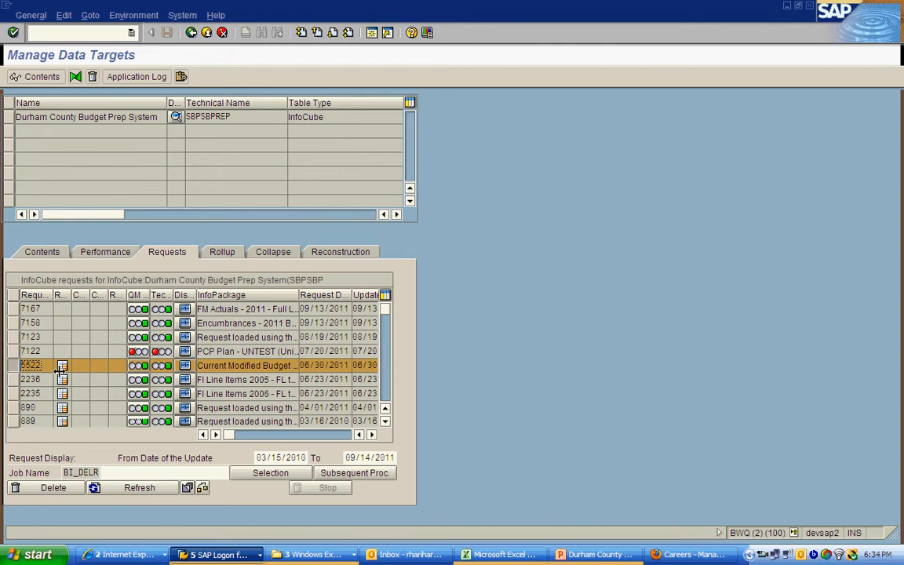
{"action": "left_click", "coordinate": [48, 487]}
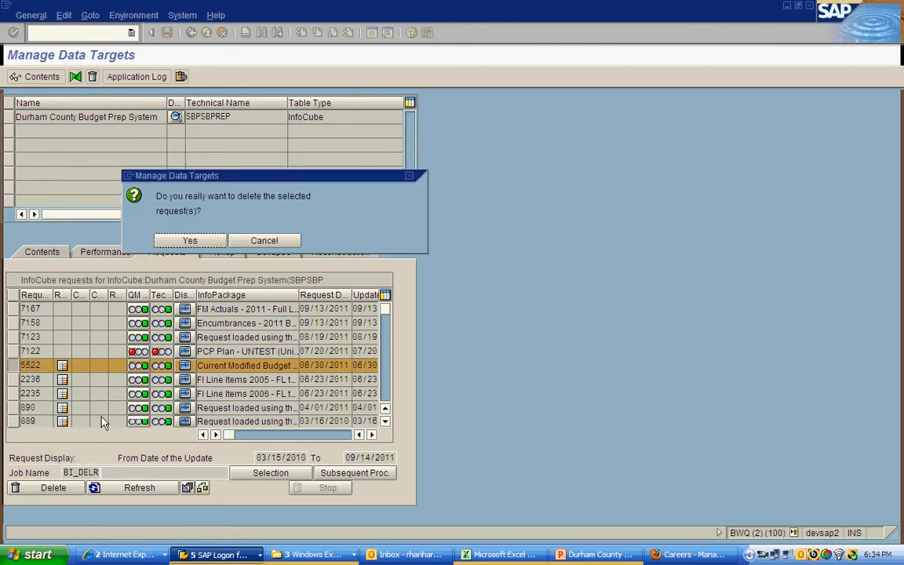
{"action": "left_click", "coordinate": [191, 242]}
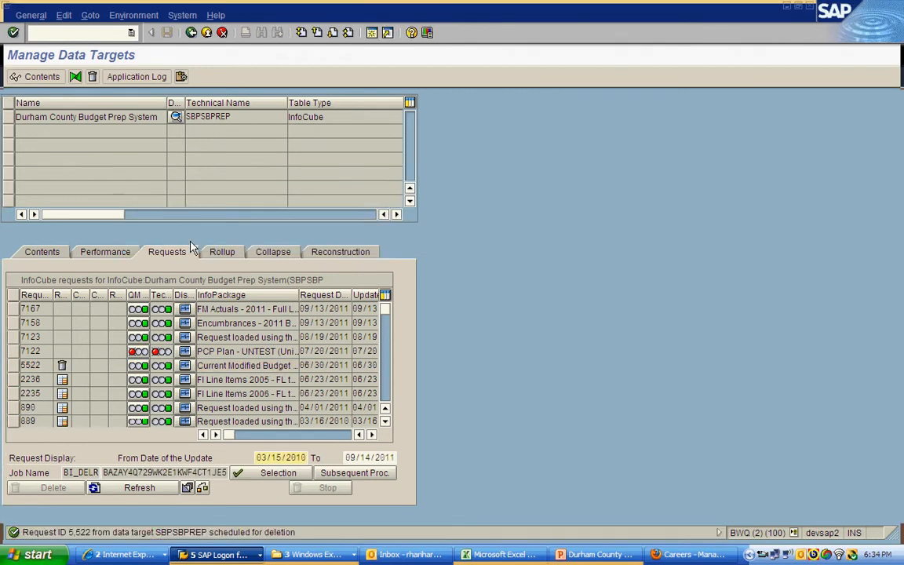
- Refresh the cube's request list and look through the remaining requests to verify the deletion
{"action": "left_click", "coordinate": [139, 488]}
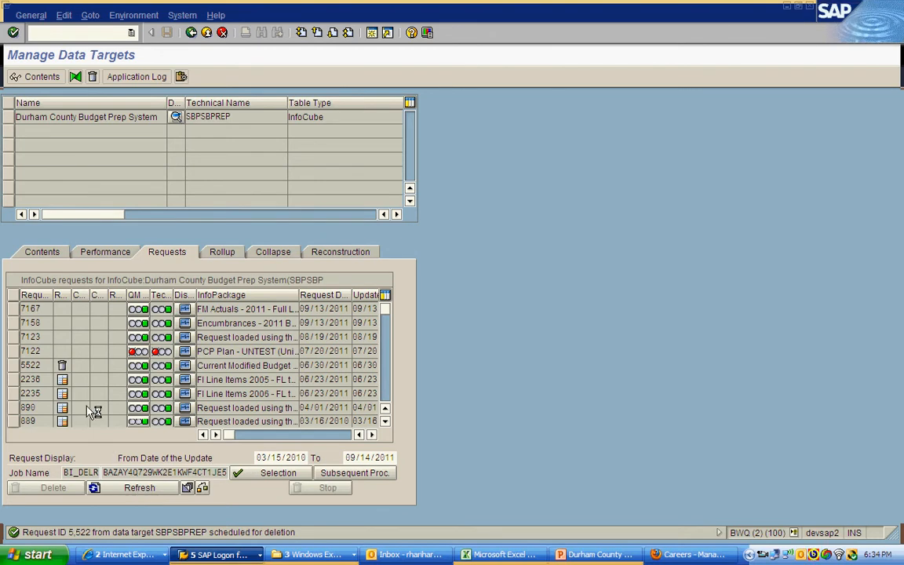
{"action": "left_click", "coordinate": [134, 488]}
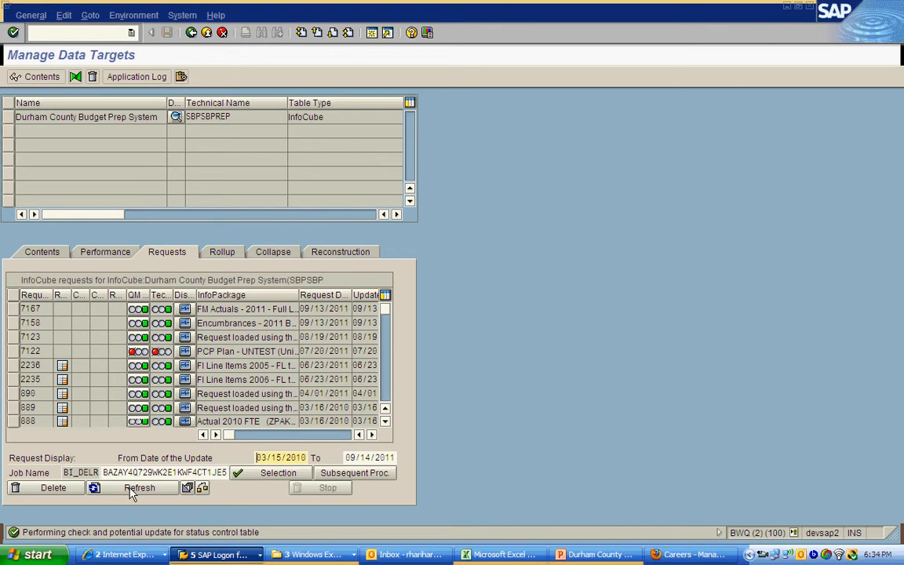
{"action": "left_click", "coordinate": [136, 489]}
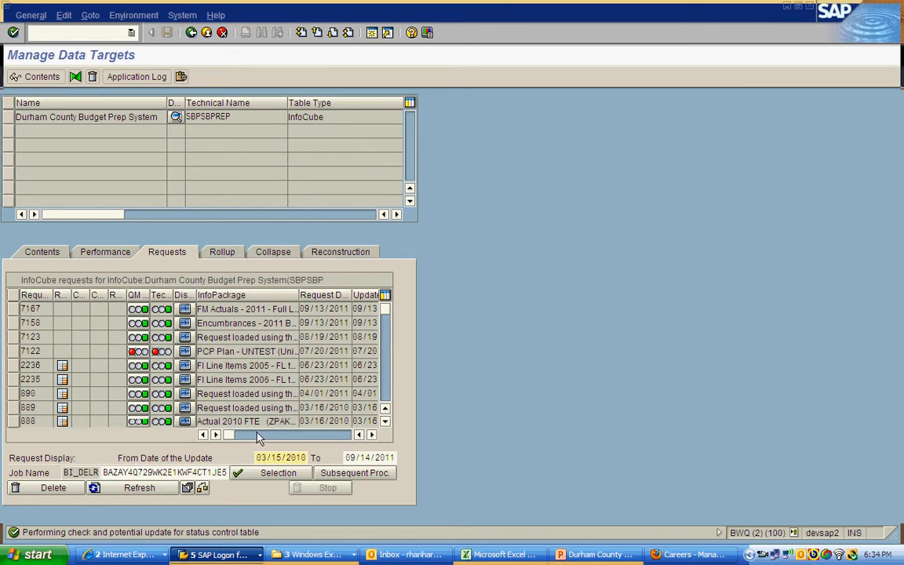
{"action": "left_click", "coordinate": [135, 490]}
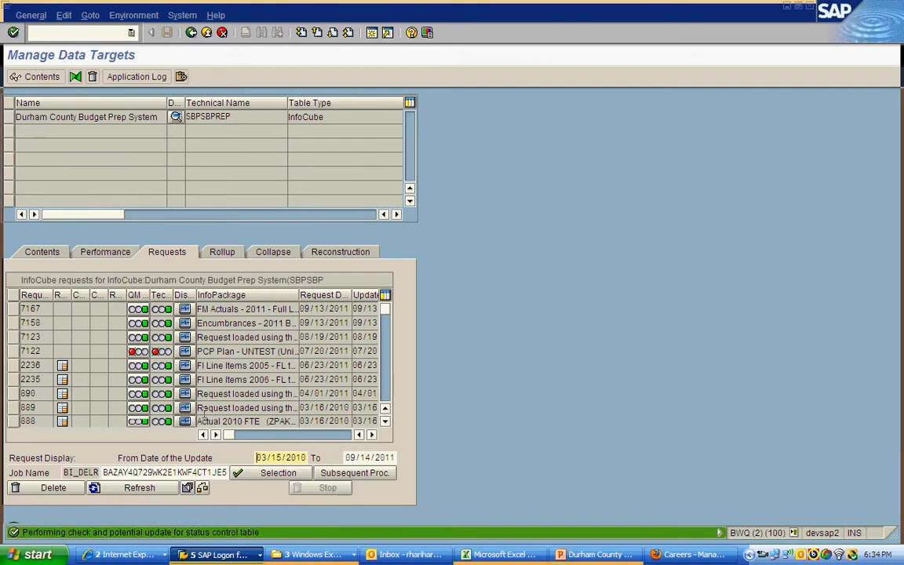
{"action": "left_click", "coordinate": [385, 421]}
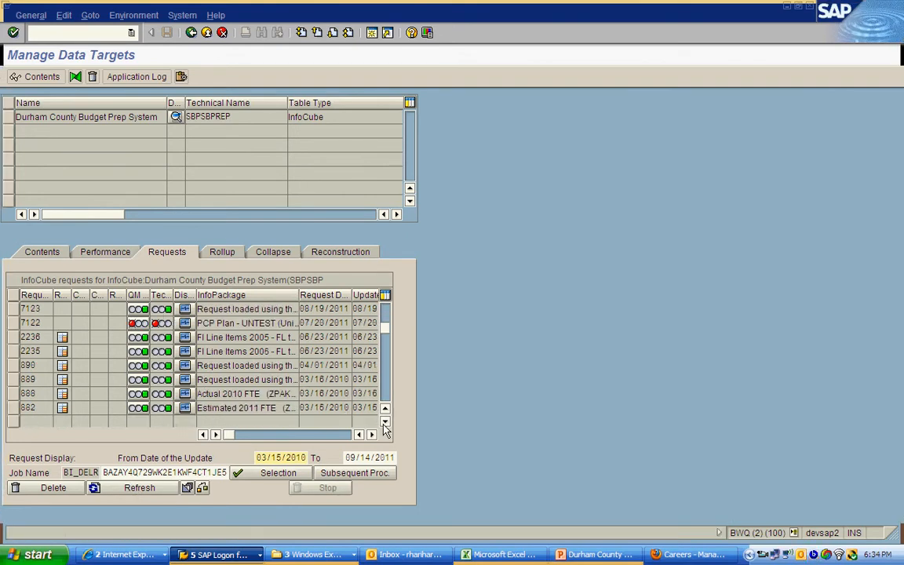
{"action": "left_click", "coordinate": [385, 316]}
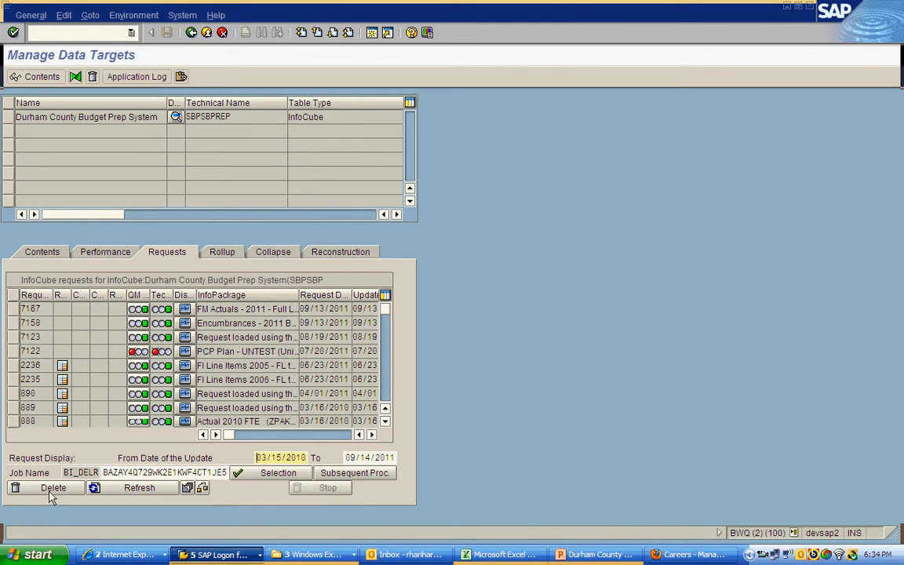
- Leave data target management, switch to the InfoPackage scheduler session, and start the Current Modified Budget - 2011 data load immediately
{"action": "left_click", "coordinate": [196, 33]}
{"action": "left_click", "coordinate": [228, 554]}
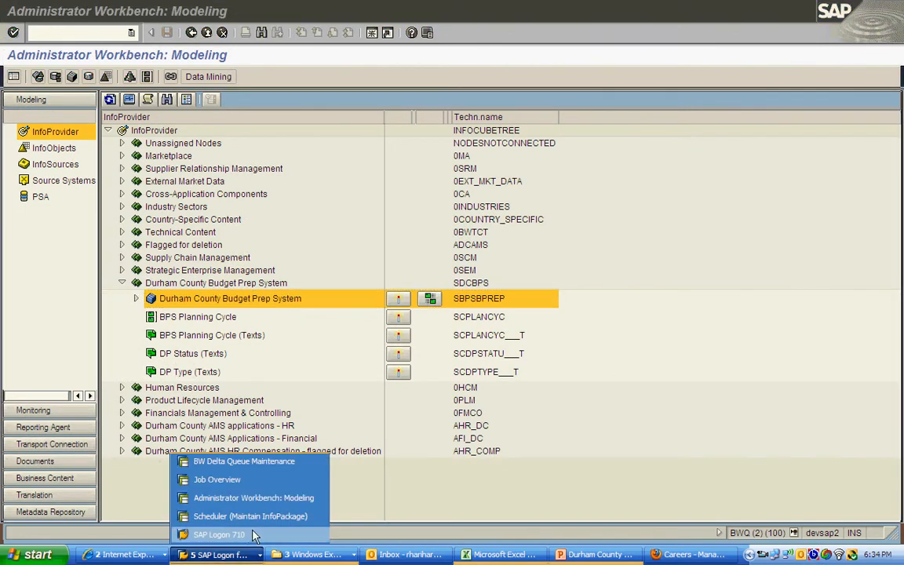
{"action": "left_click", "coordinate": [253, 532]}
{"action": "left_click", "coordinate": [199, 554]}
{"action": "left_click", "coordinate": [226, 517]}
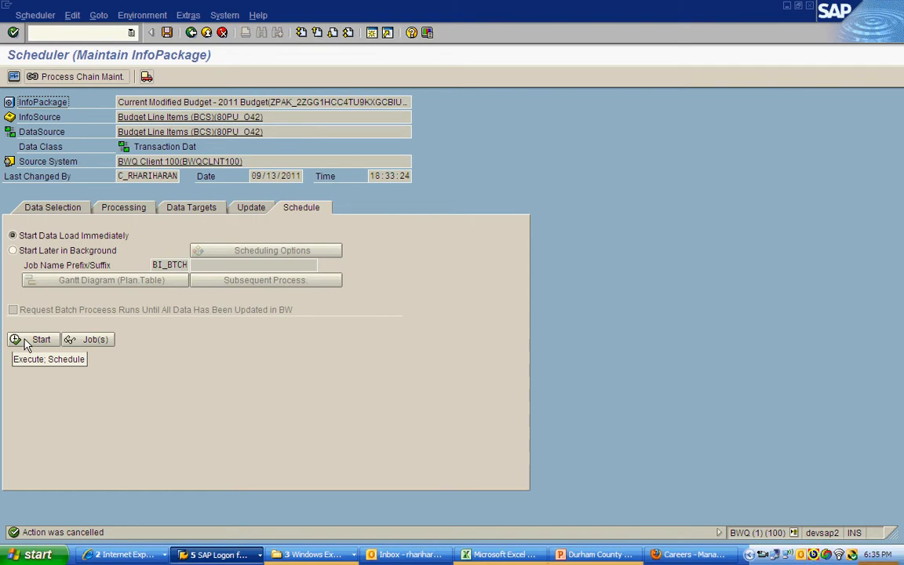
{"action": "left_click", "coordinate": [25, 342]}
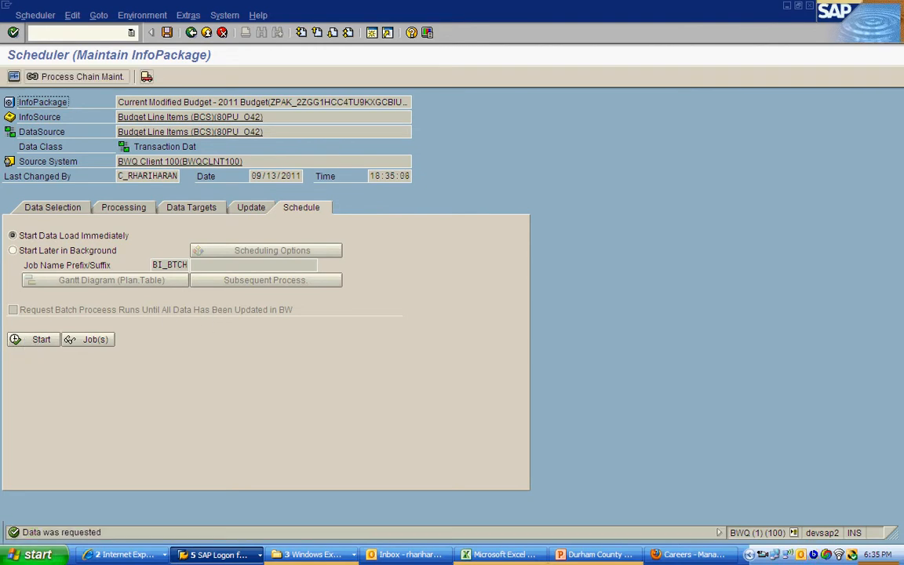
- Open the load monitor and view the details of the not yet completed 80PU_O42 request from 18:35:08 on 09/13/2011
{"action": "left_click", "coordinate": [14, 77]}
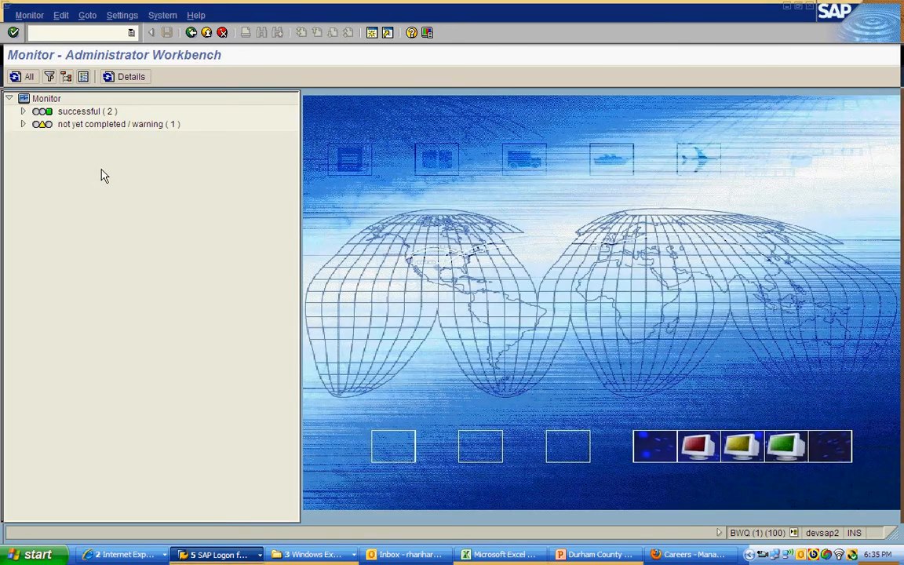
{"action": "left_click", "coordinate": [23, 124]}
{"action": "left_click", "coordinate": [157, 175]}
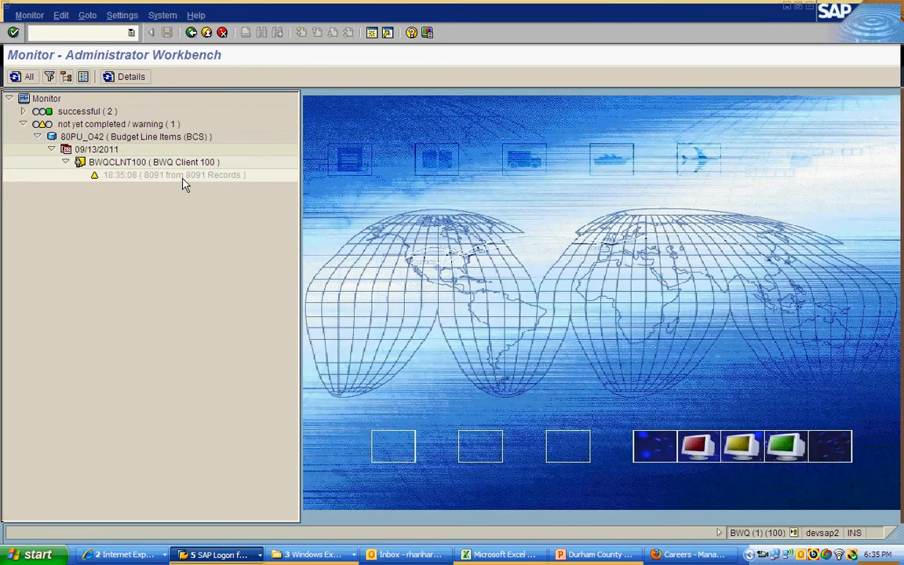
{"action": "double_click", "coordinate": [181, 178]}
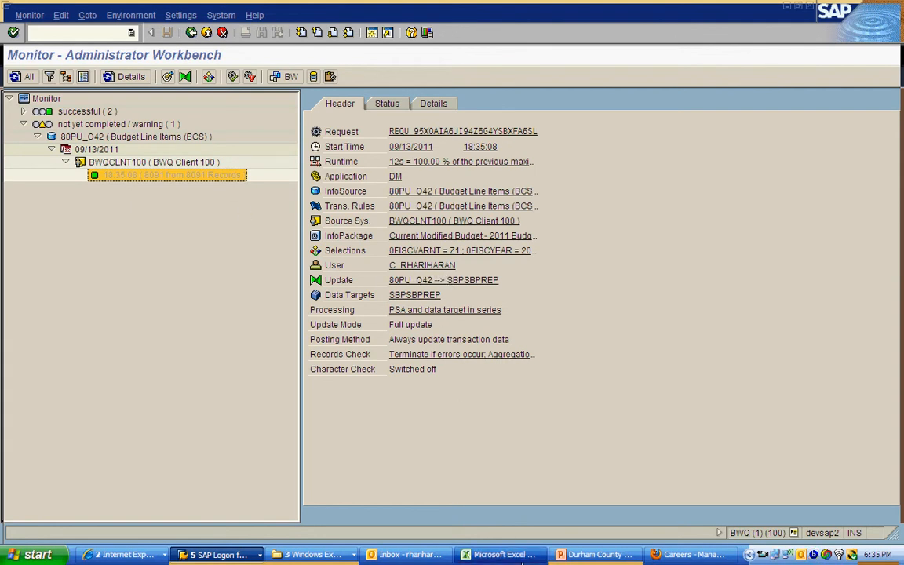
- Switch to the BW SEM BPML v 3 workbook in Excel and select the rows from step 6.6 up to 2. PCP Extraction
{"action": "left_click", "coordinate": [512, 554]}
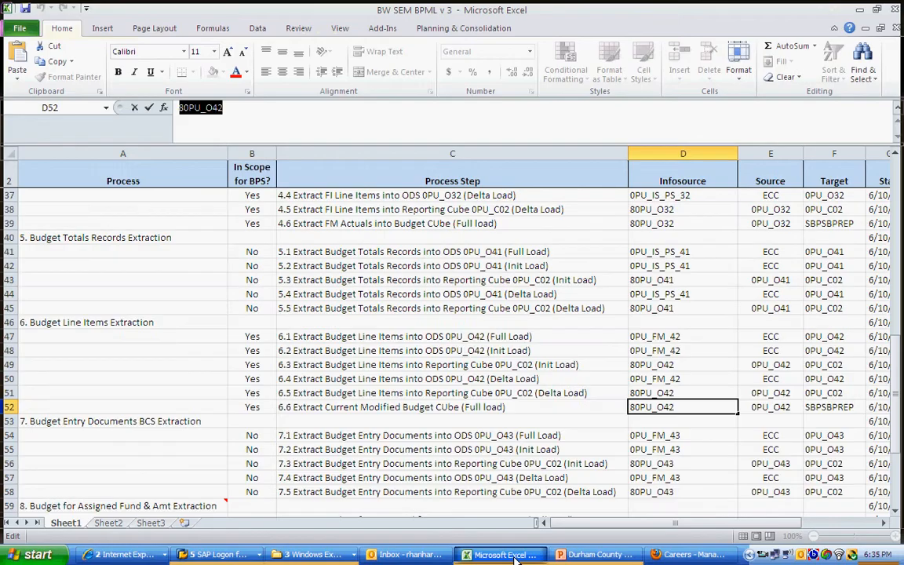
{"action": "left_click", "coordinate": [10, 406]}
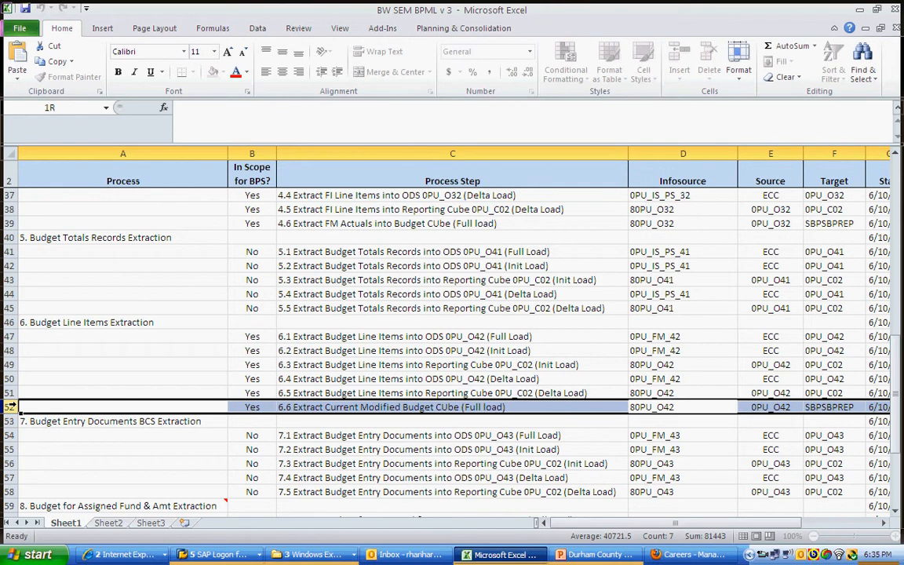
{"action": "left_click_drag", "start_coordinate": [10, 407], "coordinate": [12, 237]}
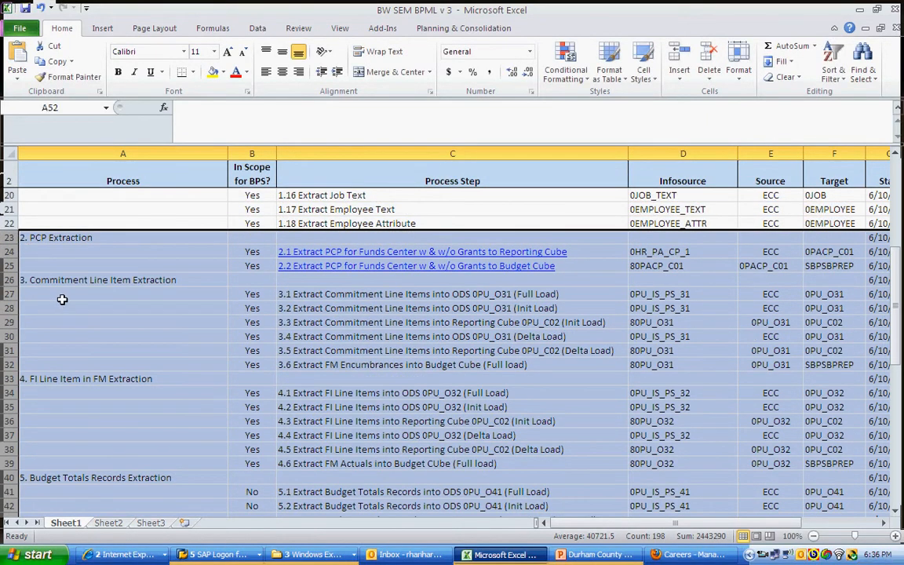
- Review the process list from Master Data Extraction through the reports section, checking which extraction steps are in scope for BPS
{"action": "scroll", "coordinate": [67, 307], "scroll_direction": "down", "scroll_amount": 2}
{"action": "scroll", "coordinate": [66, 388], "scroll_direction": "down", "scroll_amount": 2}
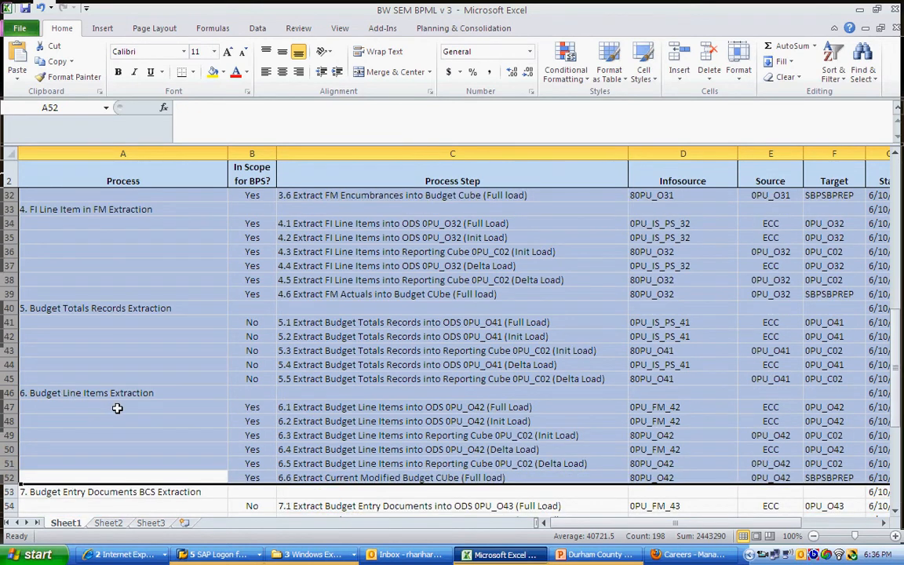
{"action": "scroll", "coordinate": [117, 408], "scroll_direction": "down", "scroll_amount": 1}
{"action": "scroll", "coordinate": [239, 427], "scroll_direction": "down", "scroll_amount": 2}
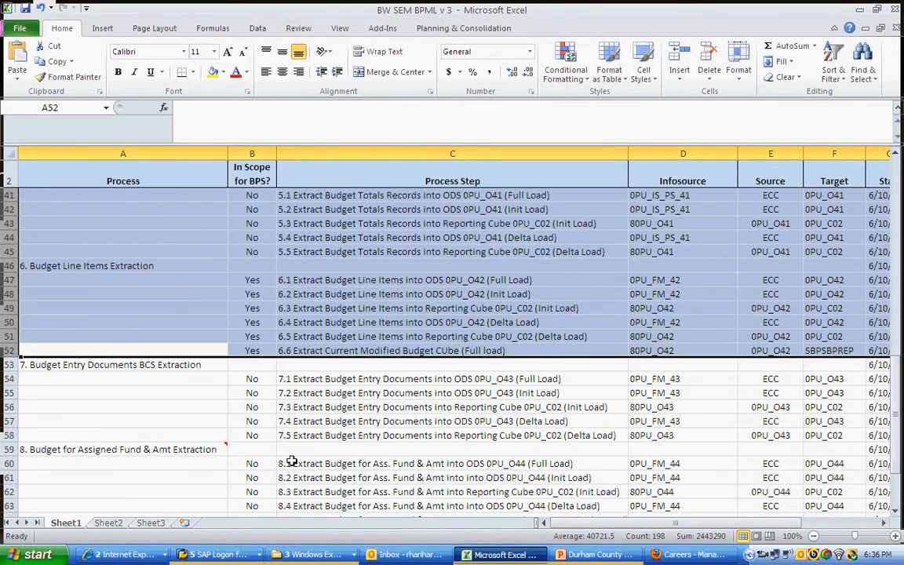
{"action": "scroll", "coordinate": [251, 455], "scroll_direction": "down", "scroll_amount": 1}
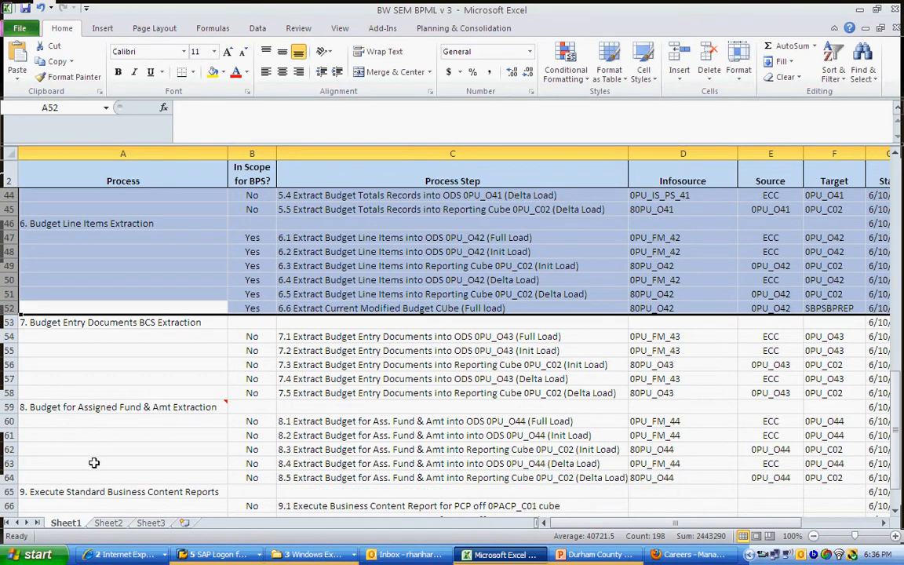
{"action": "scroll", "coordinate": [134, 439], "scroll_direction": "up", "scroll_amount": 7}
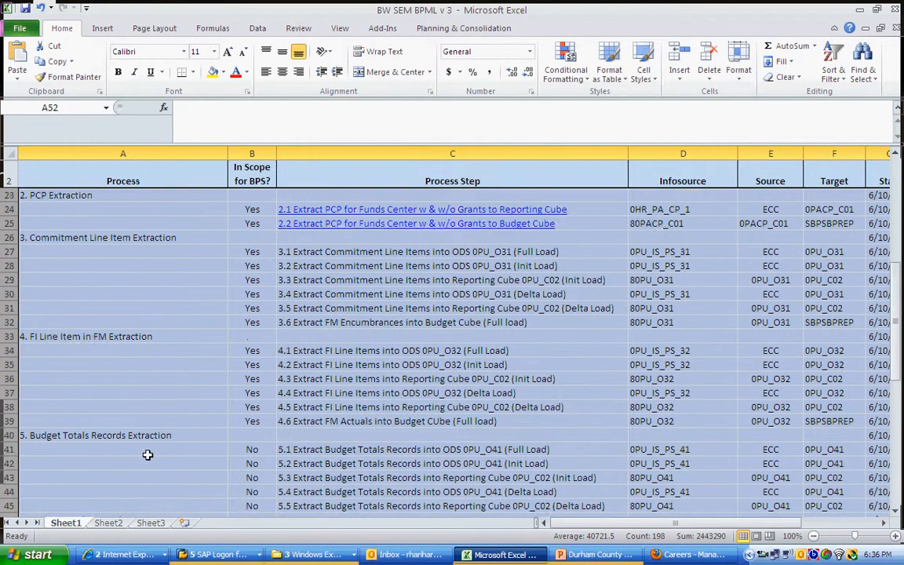
{"action": "scroll", "coordinate": [147, 455], "scroll_direction": "up", "scroll_amount": 4}
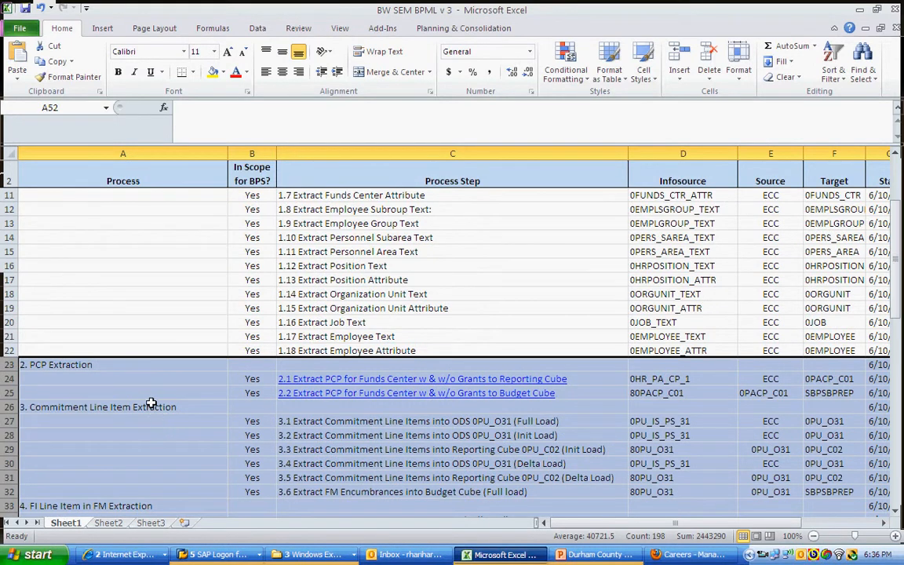
{"action": "scroll", "coordinate": [150, 402], "scroll_direction": "up", "scroll_amount": 3}
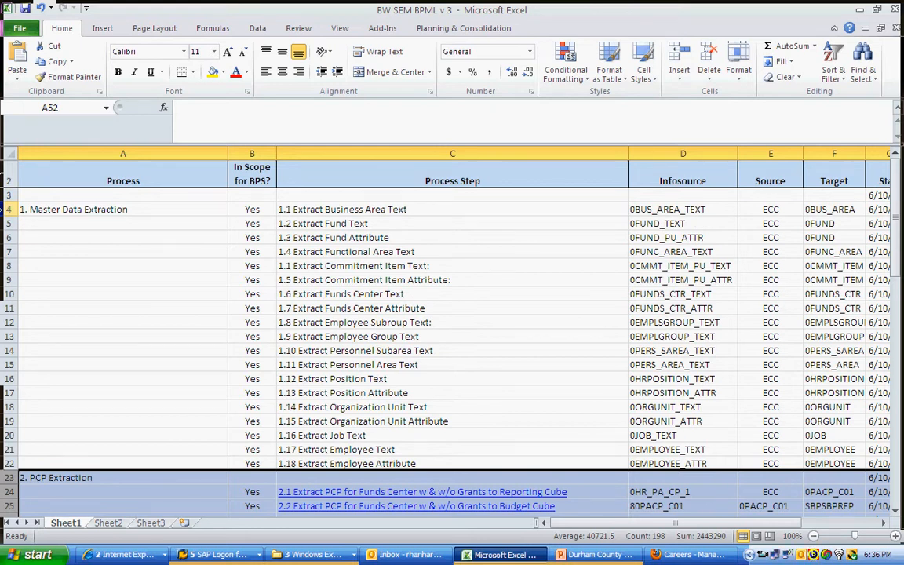
{"action": "scroll", "coordinate": [298, 369], "scroll_direction": "down", "scroll_amount": 9}
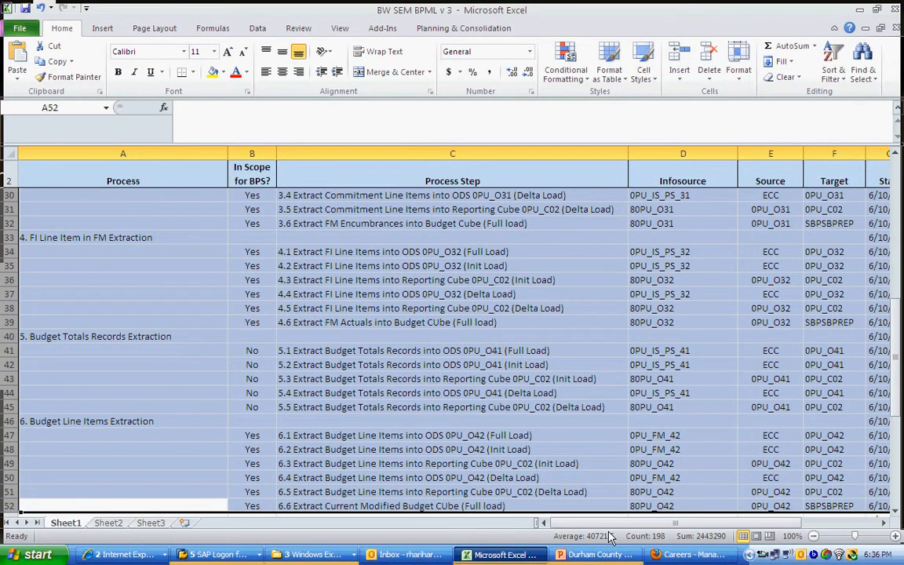
- Return the workbook to full size and select the process step cell for 6.6 Extract Current Modified Budget Cube (Full load)
{"action": "left_click", "coordinate": [480, 555]}
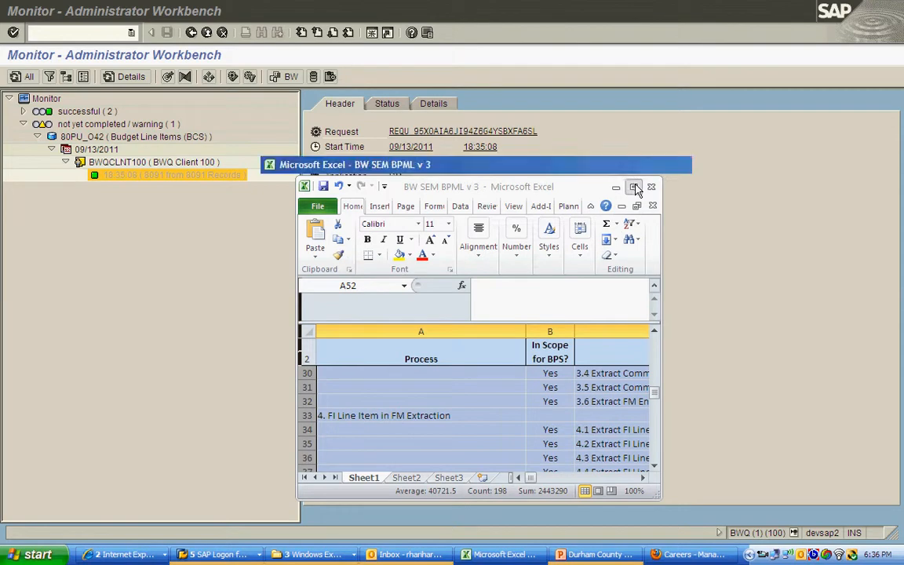
{"action": "left_click", "coordinate": [636, 188]}
{"action": "left_click", "coordinate": [182, 464]}
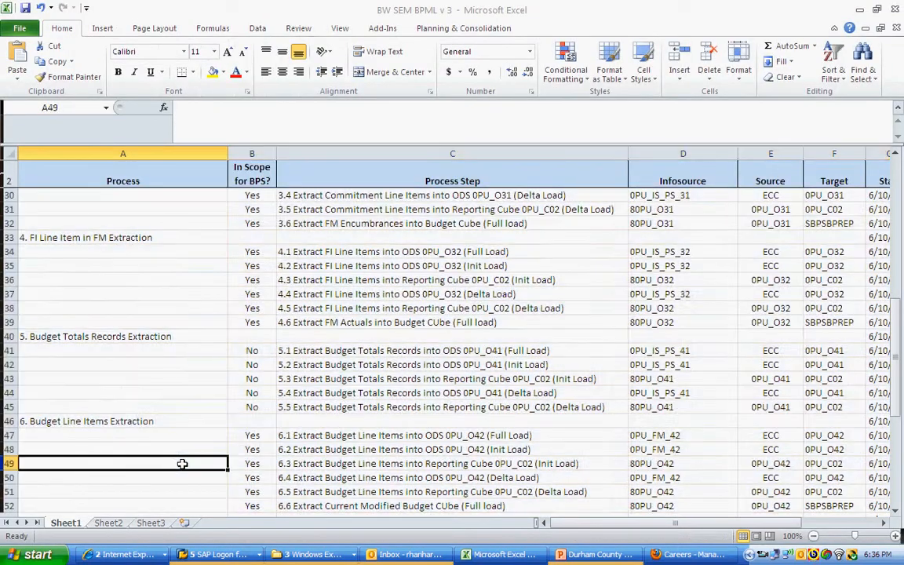
{"action": "scroll", "coordinate": [182, 463], "scroll_direction": "down", "scroll_amount": 3}
{"action": "left_click", "coordinate": [292, 379]}
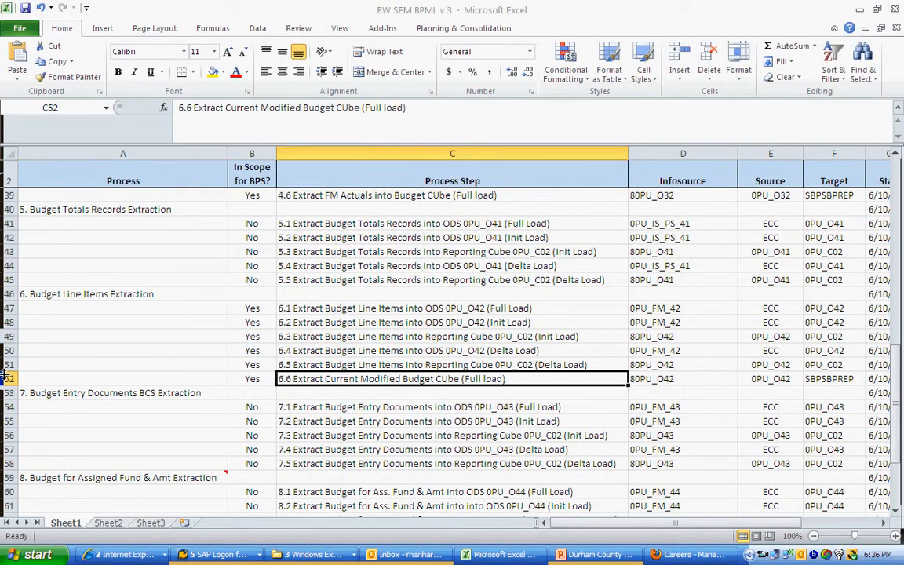